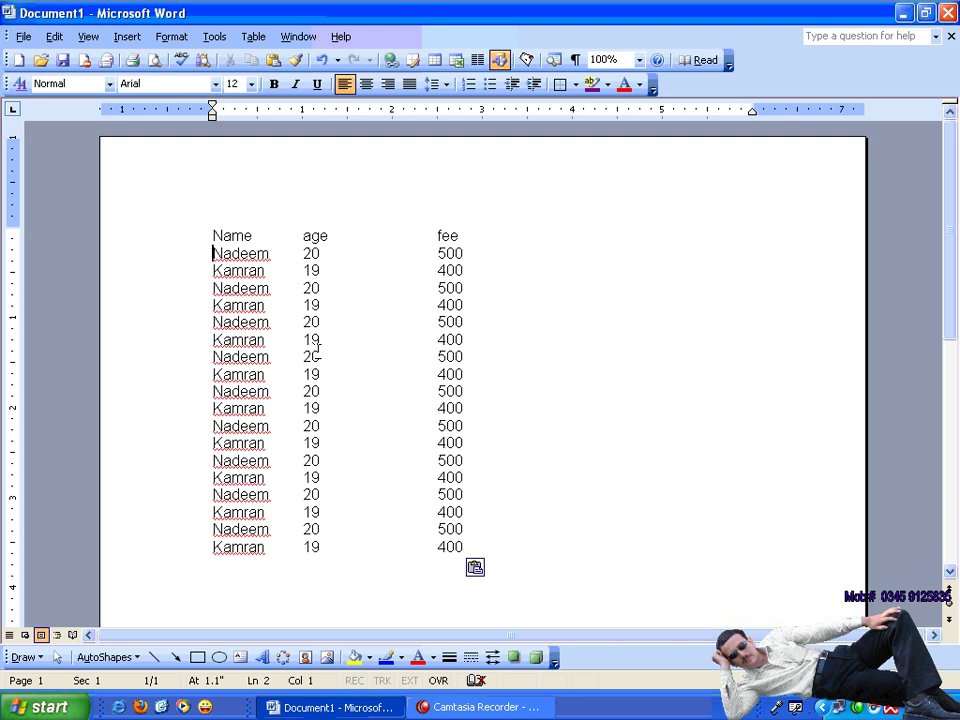
Examine the name, age and fee list by highlighting successive groups of its rows.
{"action": "left_click_drag", "start_coordinate": [213, 253], "coordinate": [473, 316]}
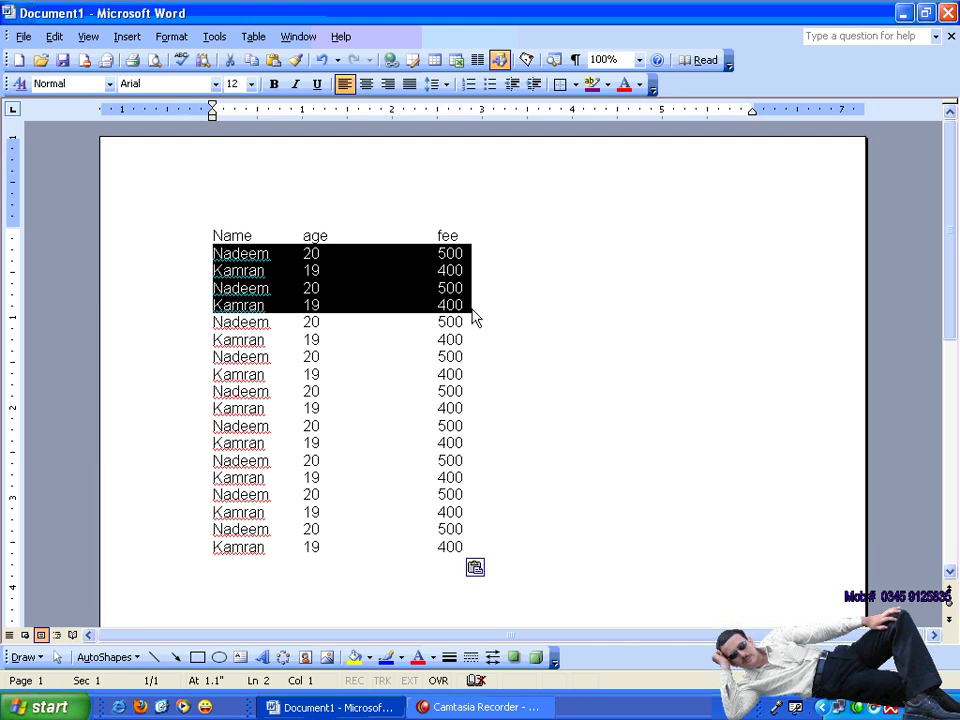
{"action": "left_click", "coordinate": [472, 336]}
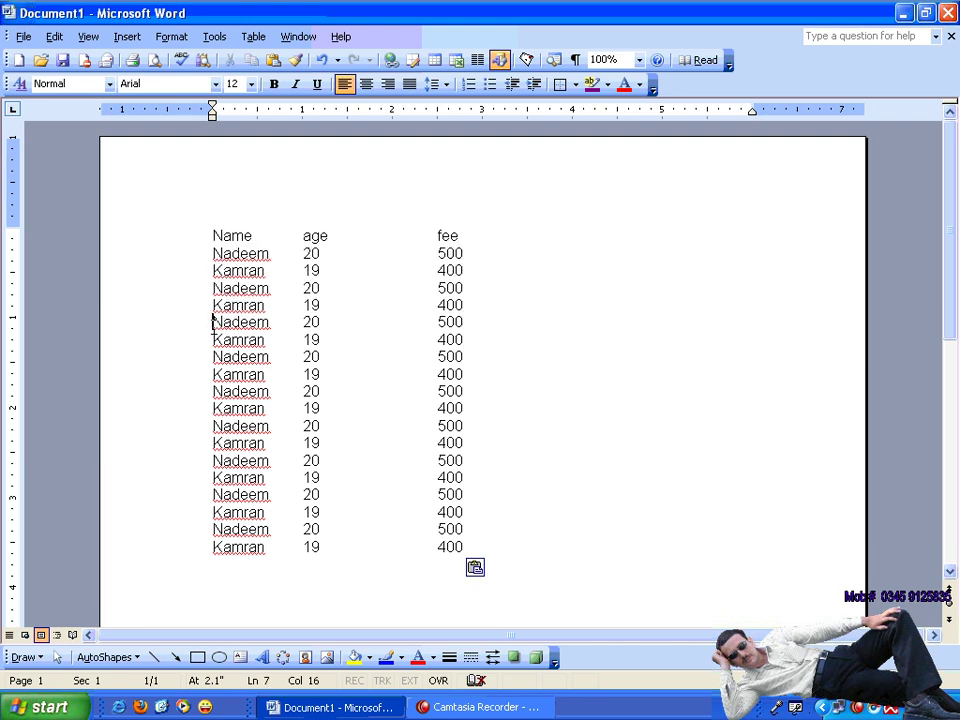
{"action": "left_click_drag", "start_coordinate": [212, 322], "coordinate": [482, 376]}
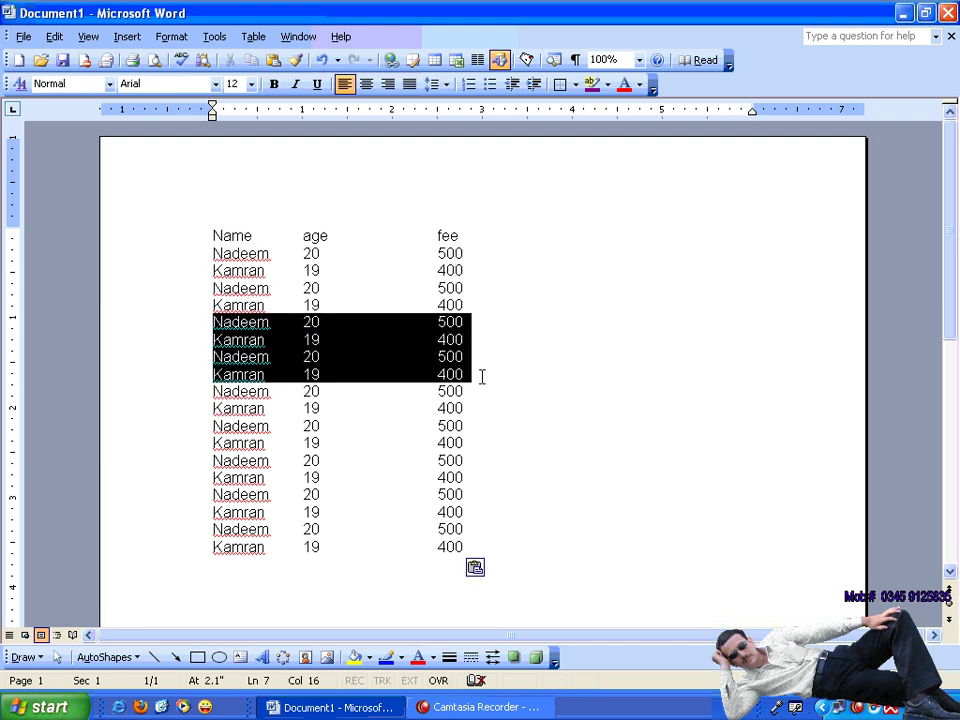
{"action": "left_click", "coordinate": [465, 405]}
{"action": "left_click_drag", "start_coordinate": [214, 390], "coordinate": [455, 397]}
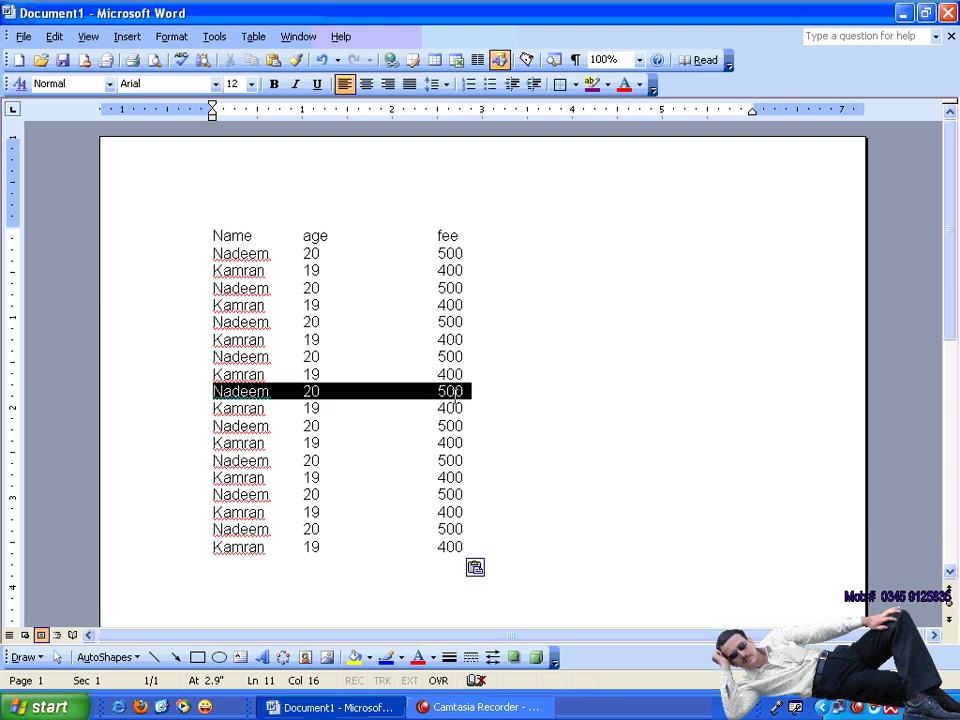
{"action": "left_click_drag", "start_coordinate": [208, 408], "coordinate": [469, 437]}
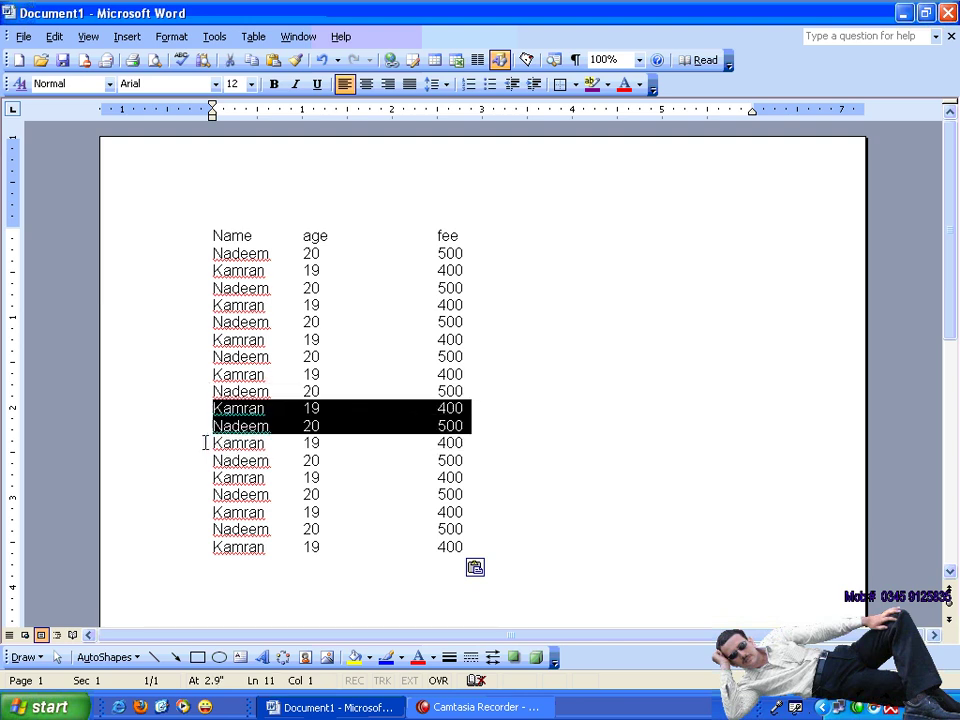
{"action": "left_click_drag", "start_coordinate": [206, 443], "coordinate": [499, 476]}
{"action": "left_click", "coordinate": [565, 476]}
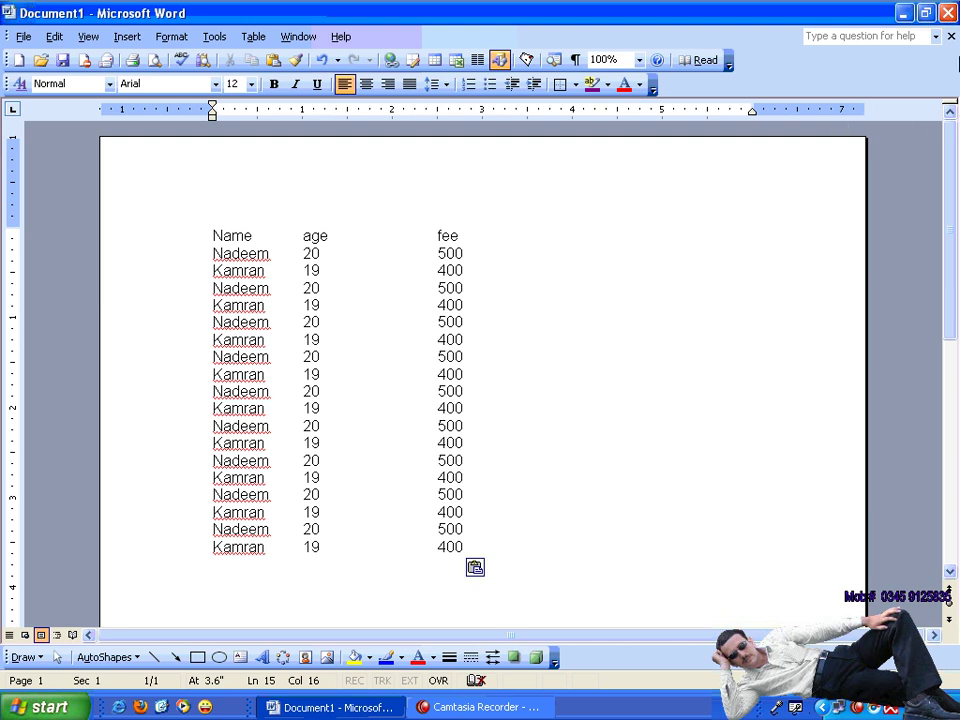
Close the current document without saving its changes and start a new blank document.
{"action": "left_click", "coordinate": [948, 36]}
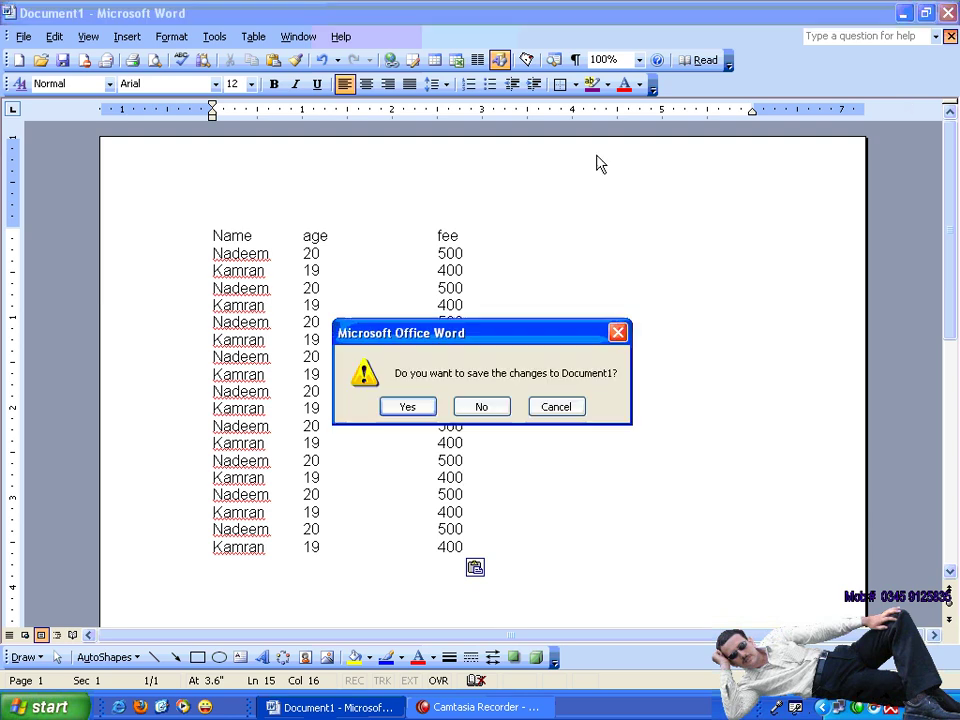
{"action": "left_click", "coordinate": [481, 406]}
{"action": "left_click", "coordinate": [19, 60]}
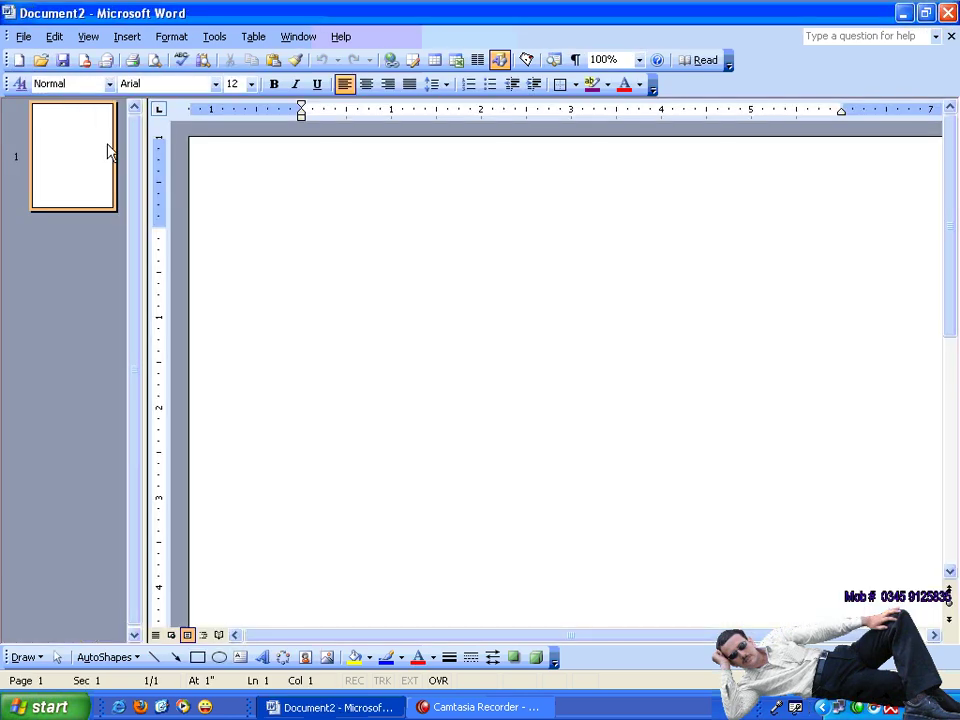
Enter a tab-separated heading line with Name, age and fee on the first line of the document.
{"action": "type", "text": "name"}
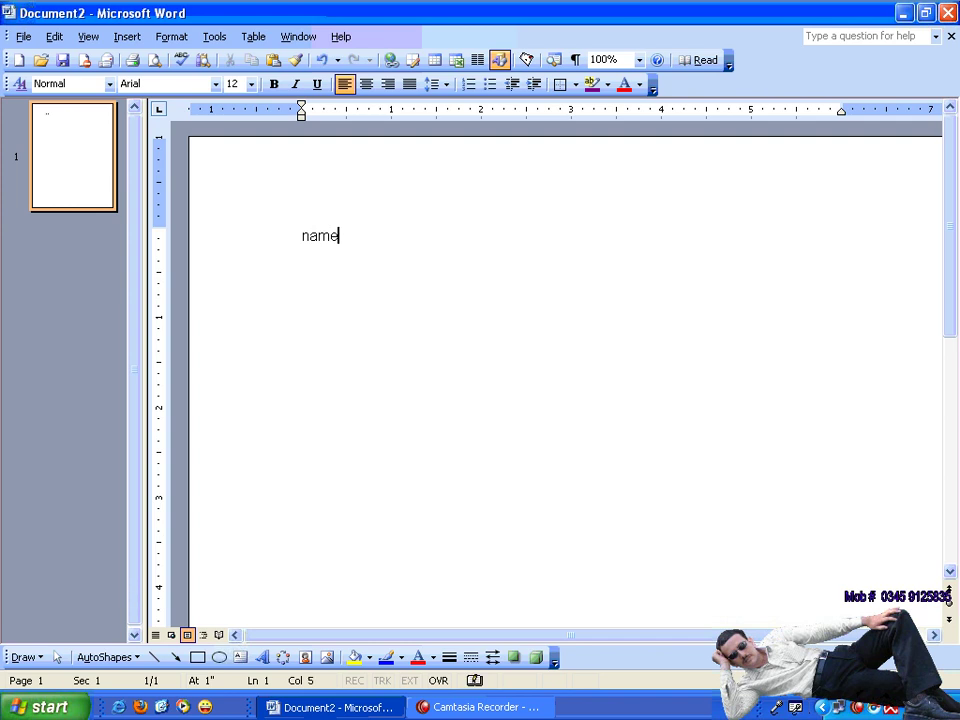
{"action": "key", "text": "Tab"}
{"action": "type", "text": "age"}
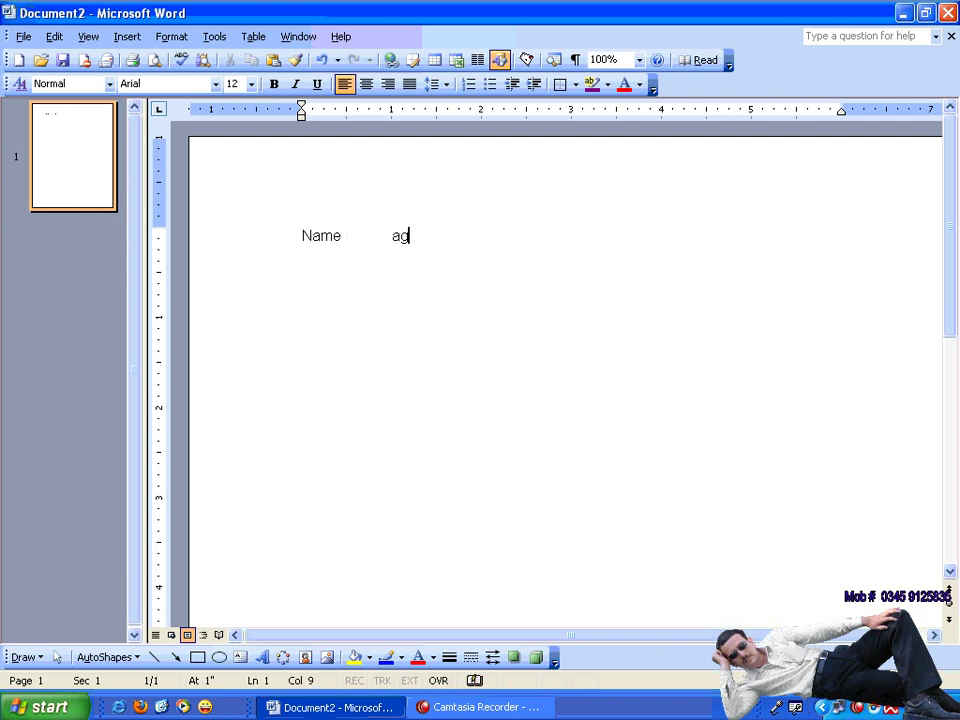
{"action": "key", "text": "Tab"}
{"action": "key", "text": "Tab"}
{"action": "key", "text": "Tab"}
{"action": "type", "text": "fee"}
{"action": "key", "text": "Return"}
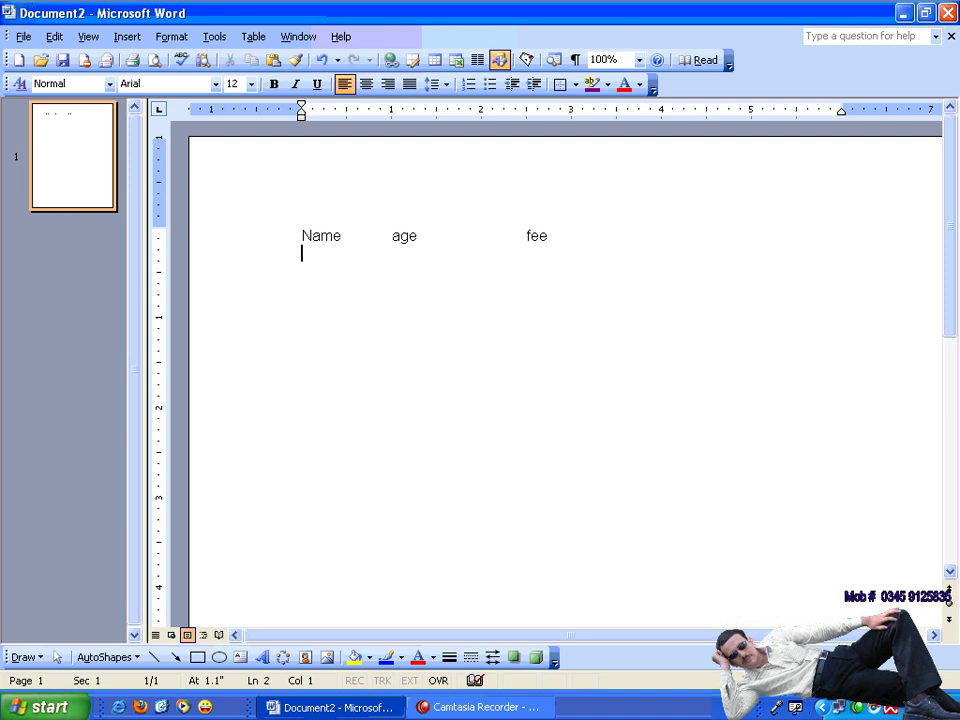
Add the first record under the headings with the person's name, age 5 and fee 200, aligned with tabs.
{"action": "type", "text": "jalil"}
{"action": "key", "text": "Tab"}
{"action": "key", "text": "Tab"}
{"action": "type", "text": "5"}
{"action": "key", "text": "Tab"}
{"action": "key", "text": "Tab"}
{"action": "key", "text": "Tab"}
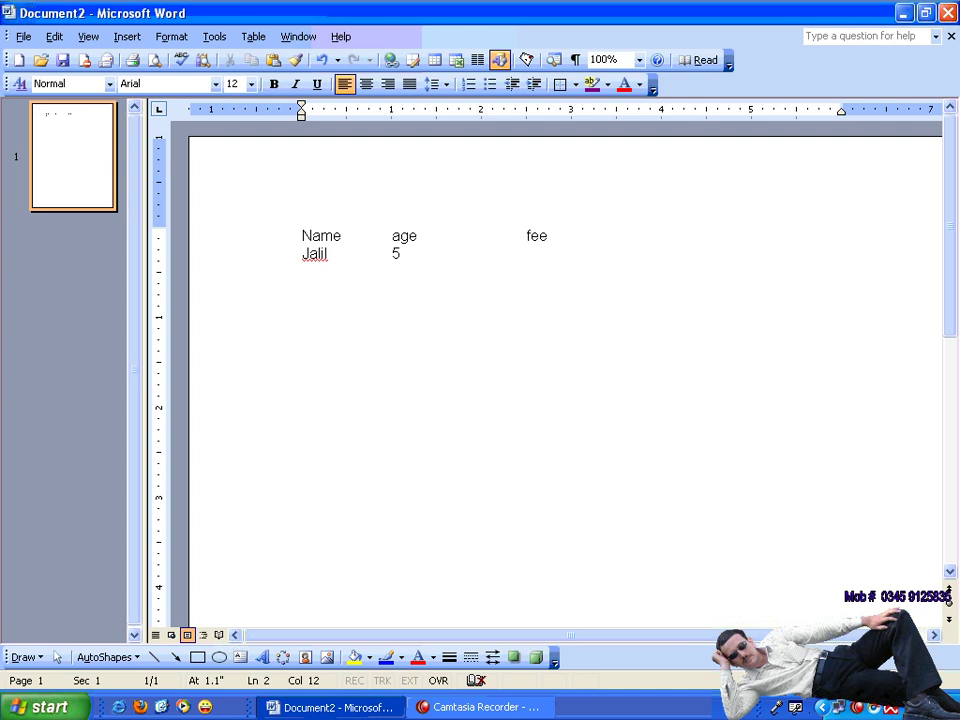
{"action": "type", "text": "200"}
{"action": "key", "text": "Return"}
Save the document on the Desktop as record and hide the page thumbnails.
{"action": "left_click", "coordinate": [22, 36]}
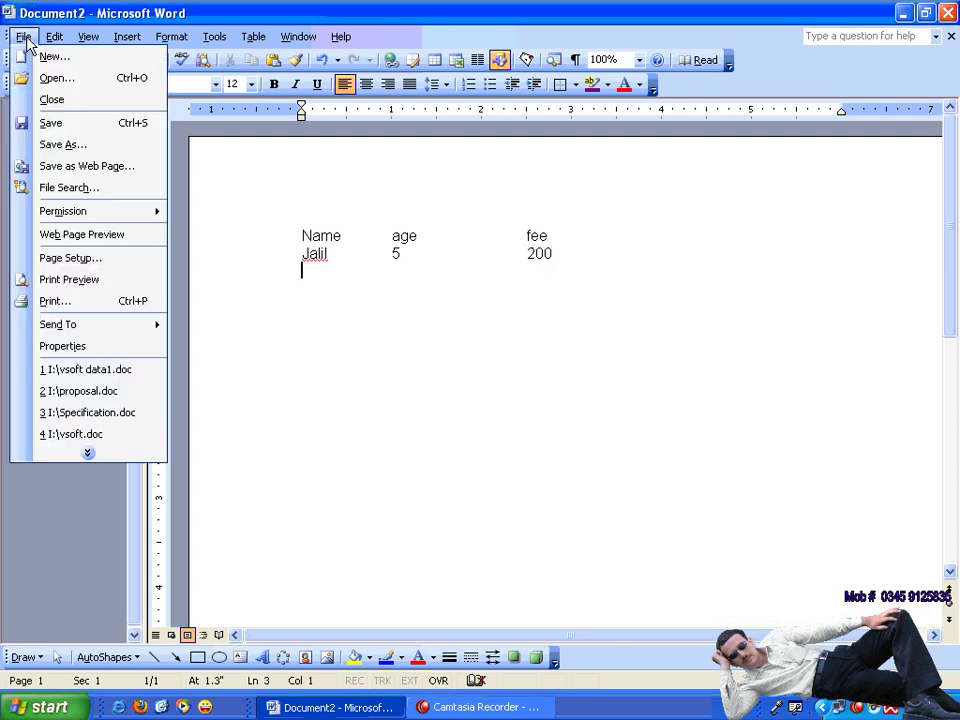
{"action": "left_click", "coordinate": [89, 146]}
{"action": "left_click", "coordinate": [366, 252]}
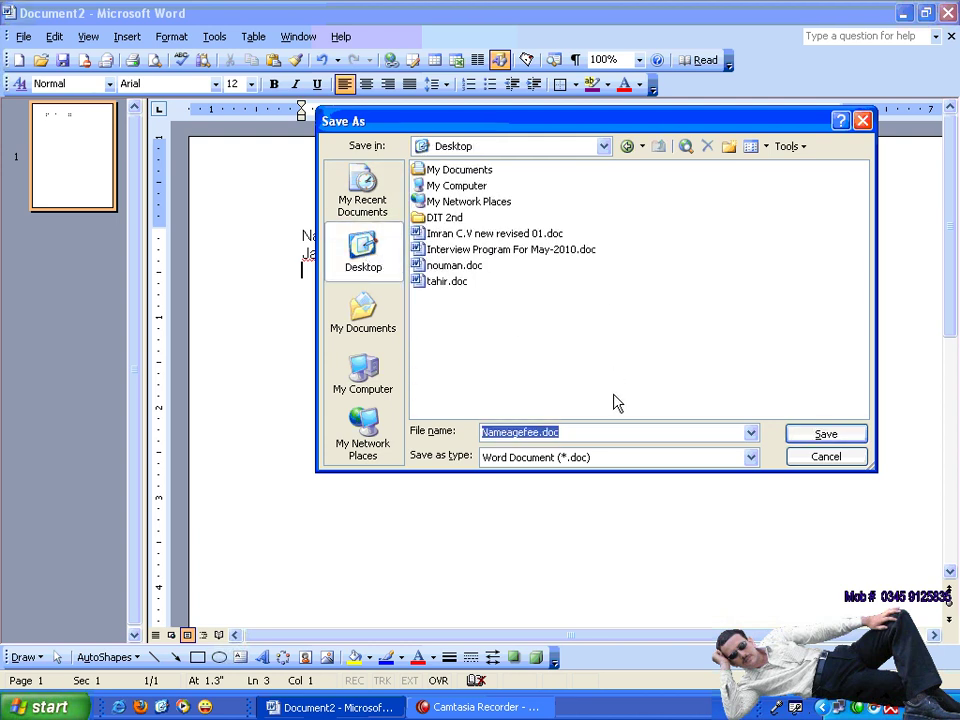
{"action": "type", "text": "record"}
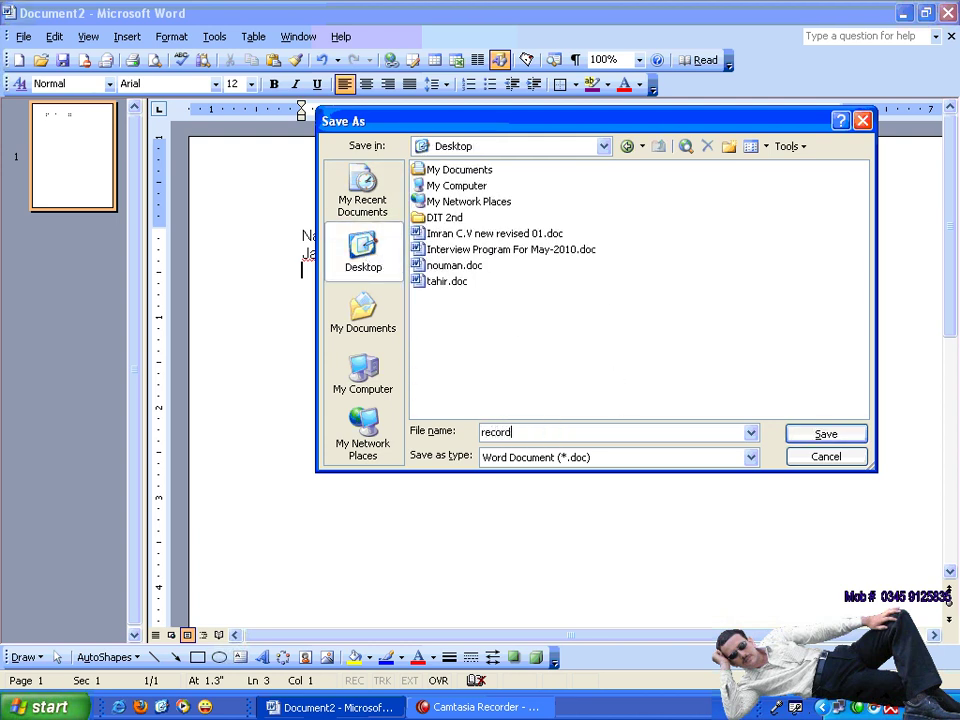
{"action": "left_click", "coordinate": [824, 436]}
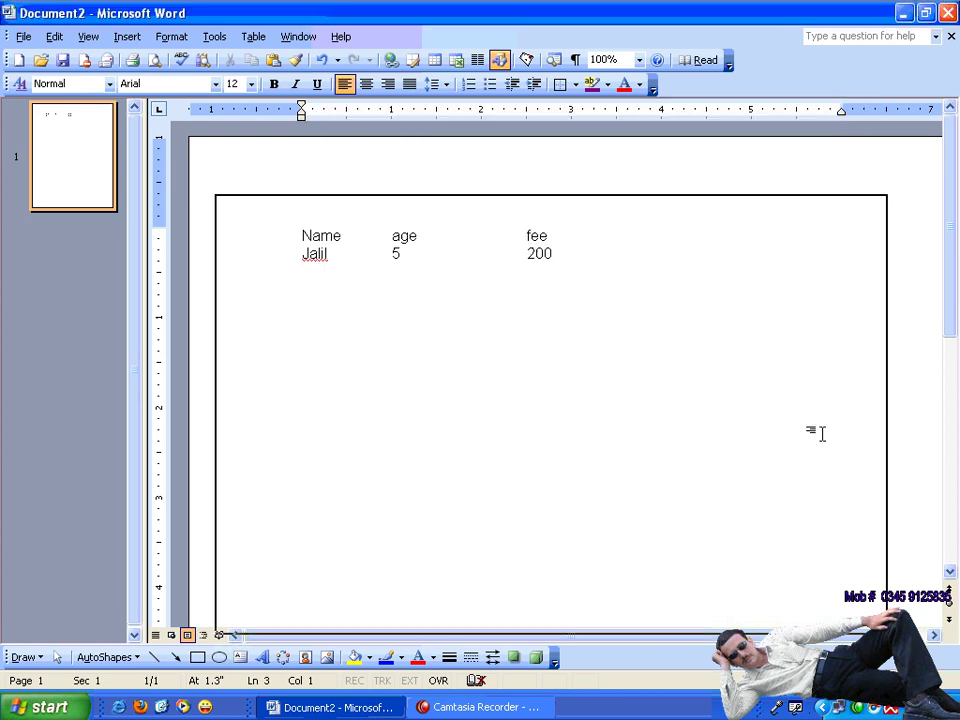
{"action": "double_click", "coordinate": [146, 199]}
Save a version of record.doc with the comment "1st day".
{"action": "left_click", "coordinate": [23, 36]}
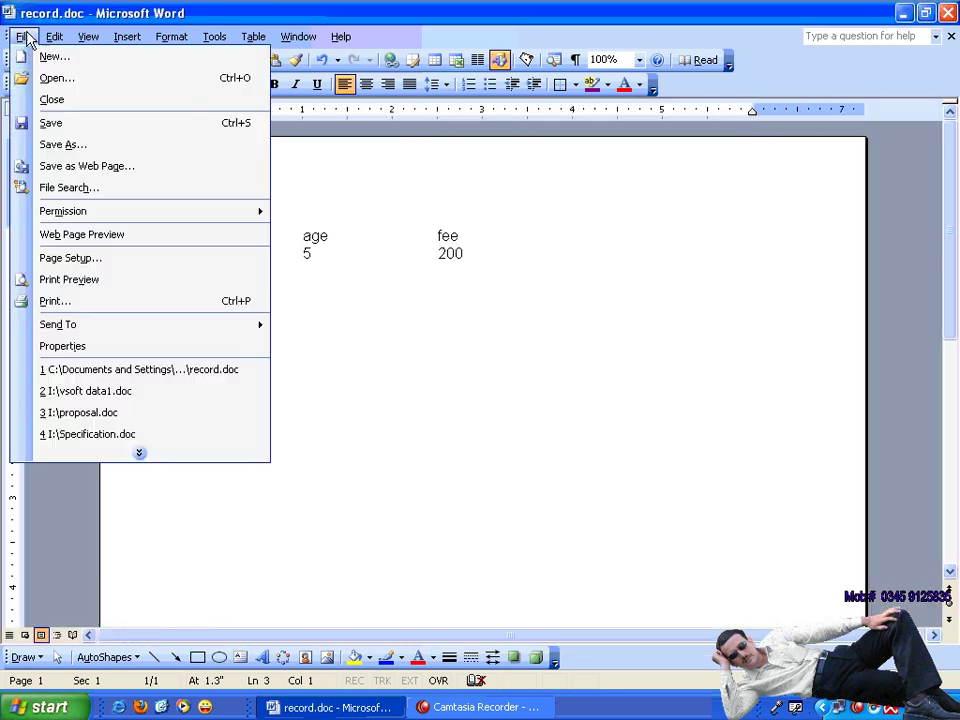
{"action": "left_click", "coordinate": [138, 453]}
{"action": "left_click", "coordinate": [78, 232]}
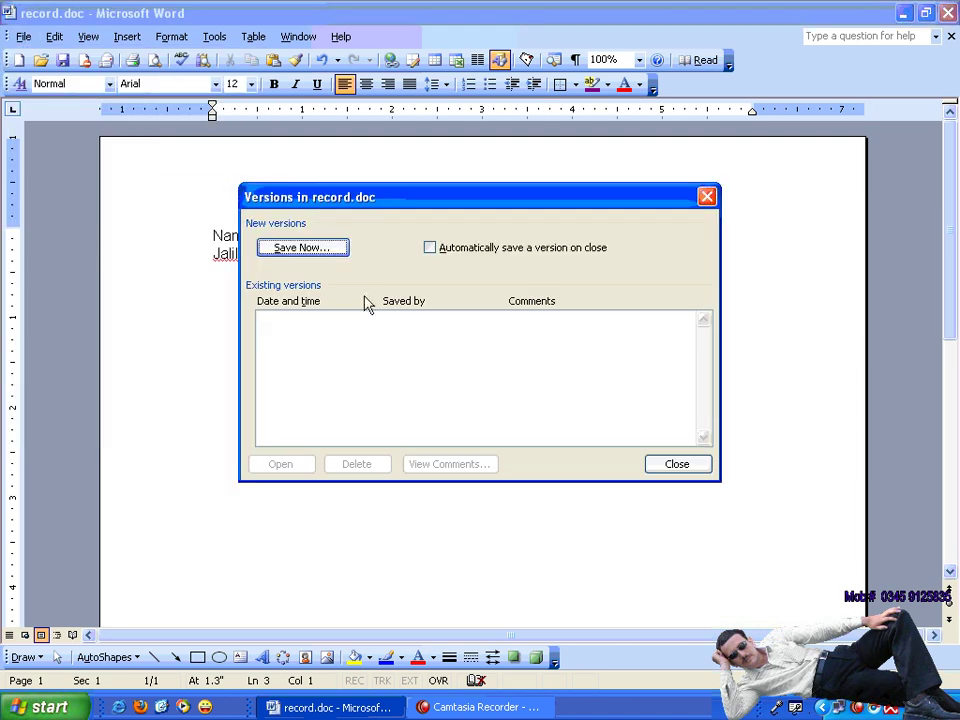
{"action": "left_click_drag", "start_coordinate": [349, 208], "coordinate": [535, 241]}
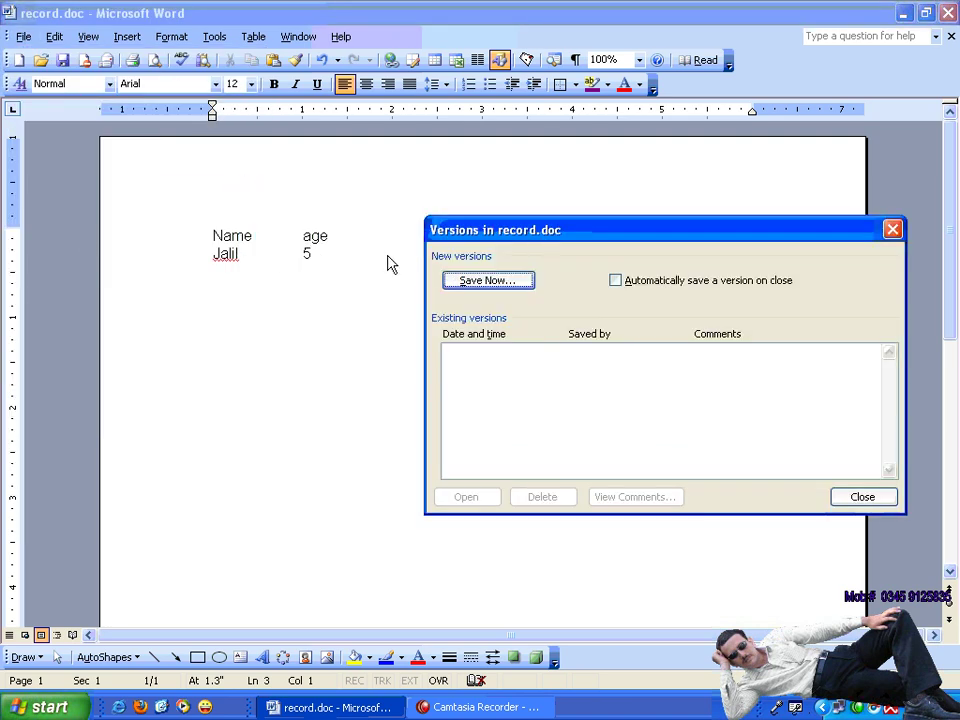
{"action": "left_click", "coordinate": [475, 285]}
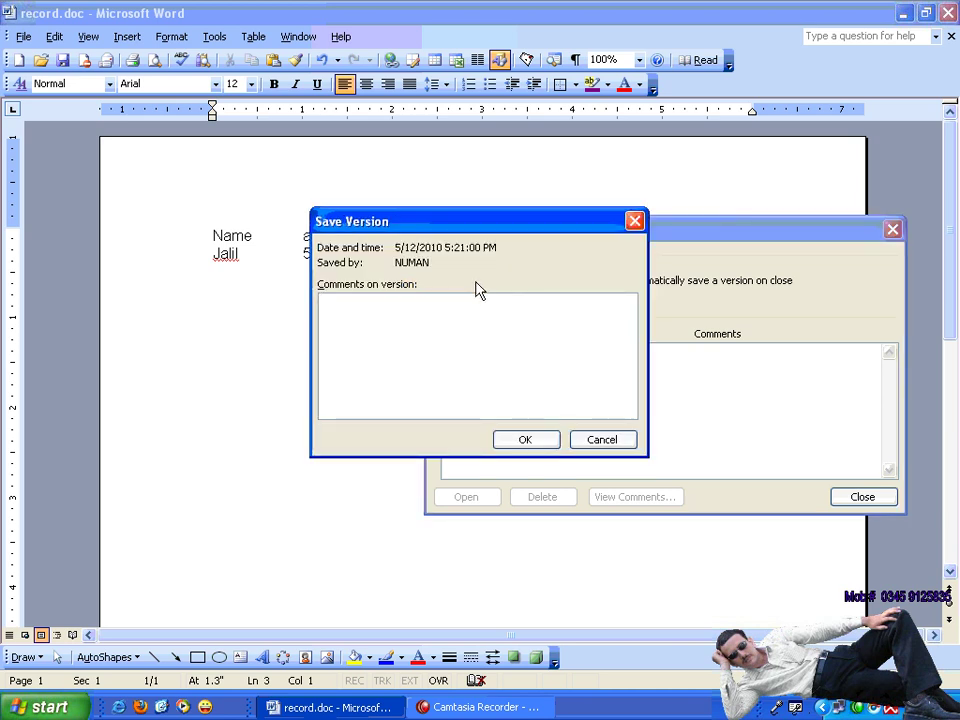
{"action": "type", "text": "1st day"}
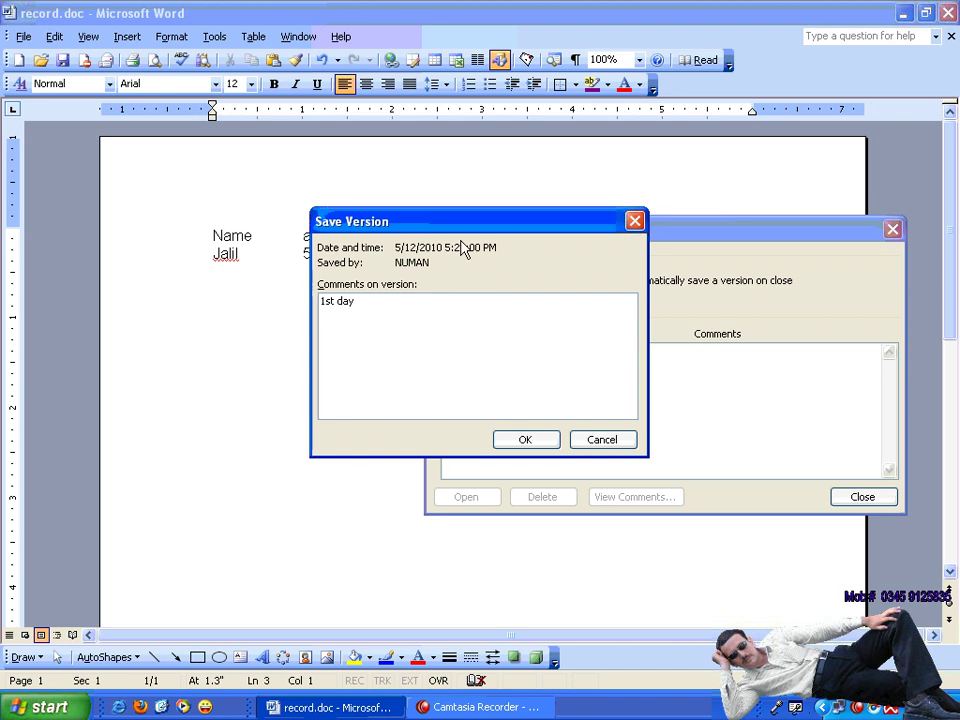
{"action": "left_click", "coordinate": [537, 440]}
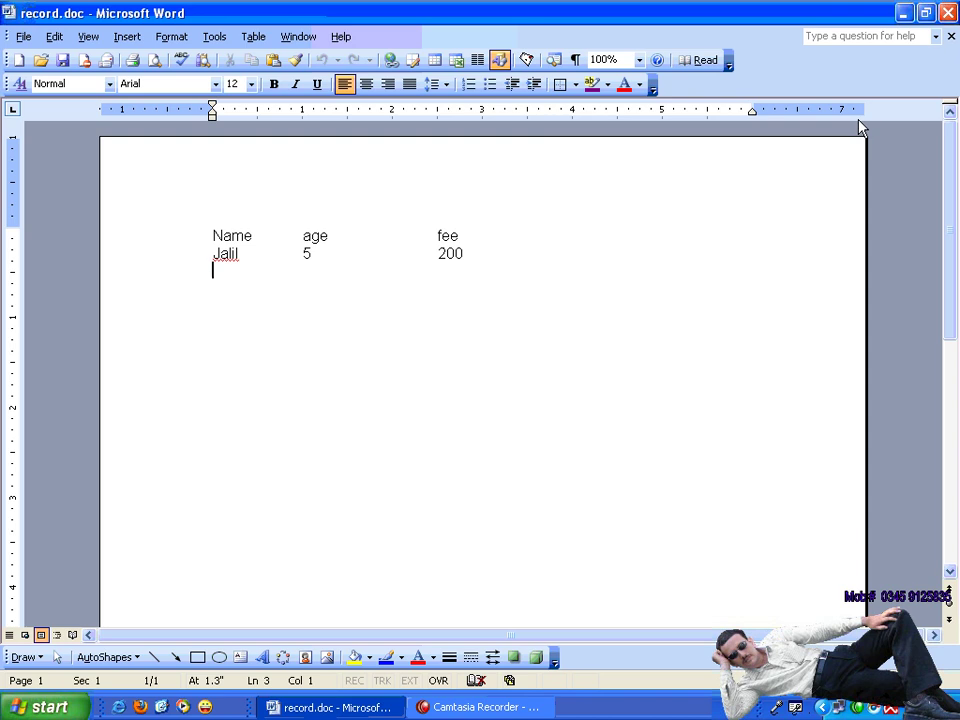
Add a second record below the first with the person's name, age 6 and fee 350.
{"action": "type", "text": "sajjad"}
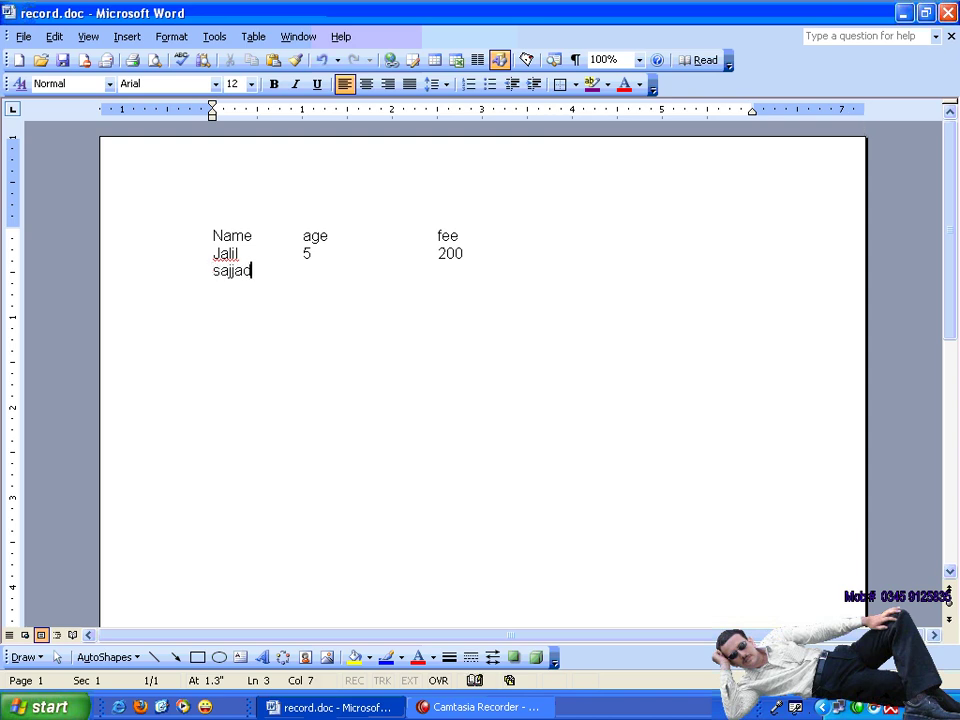
{"action": "key", "text": "Tab"}
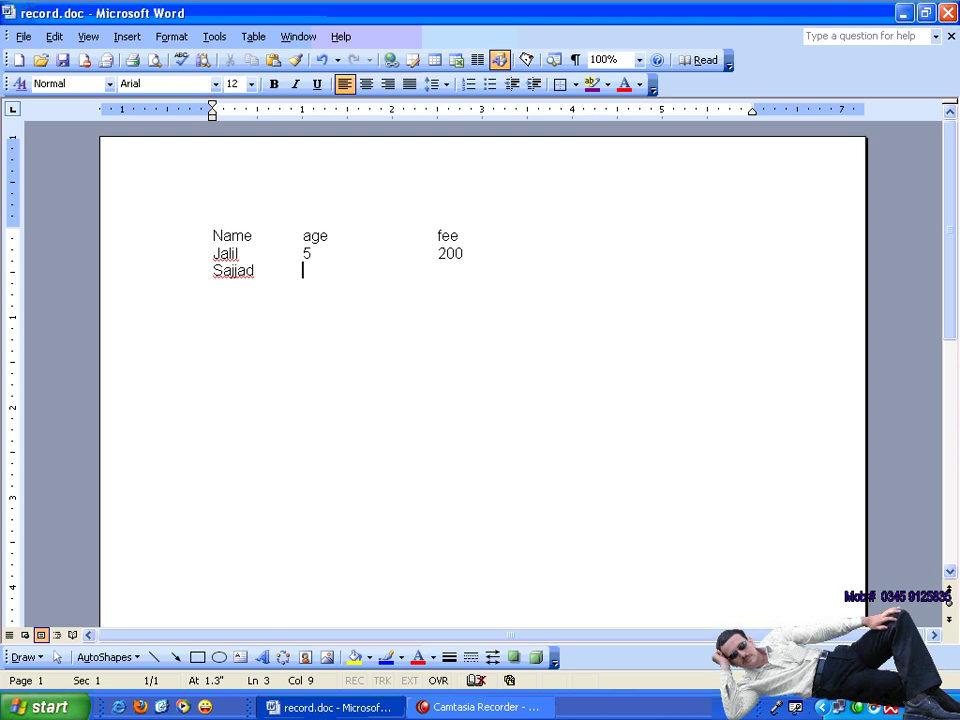
{"action": "type", "text": "6"}
{"action": "key", "text": "Tab"}
{"action": "key", "text": "Tab"}
{"action": "key", "text": "Tab"}
{"action": "type", "text": "350"}
{"action": "key", "text": "Return"}
Add a third record with the person's name, age 8 and fee 400, aligned with the columns above.
{"action": "type", "text": "yaseen"}
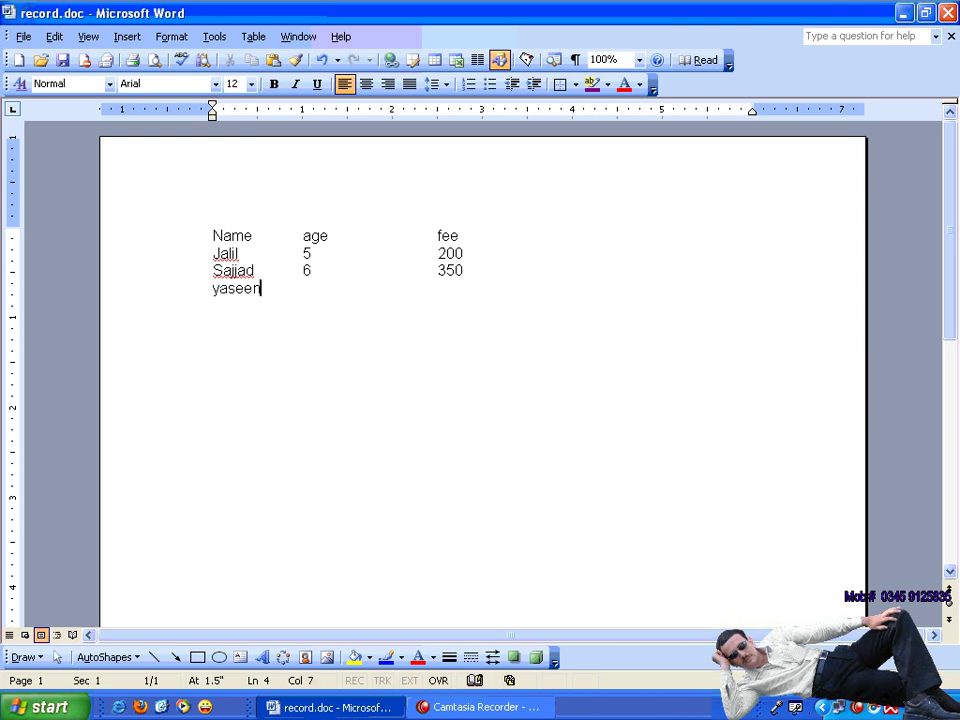
{"action": "key", "text": "Tab"}
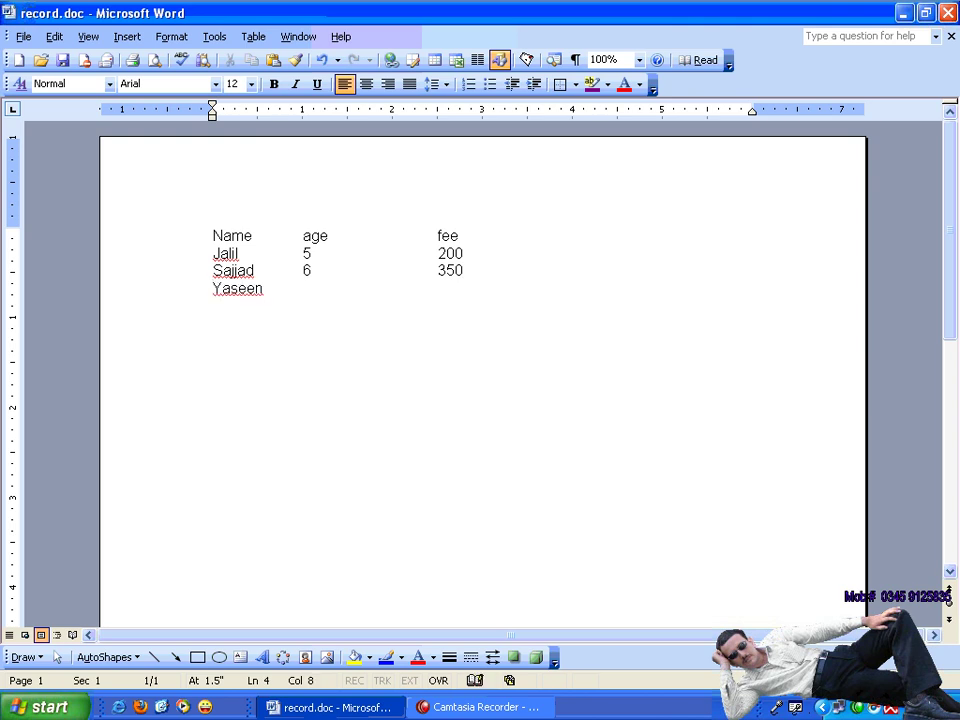
{"action": "key", "text": "Tab"}
{"action": "key", "text": "BackSpace"}
{"action": "type", "text": "8"}
{"action": "key", "text": "Tab"}
{"action": "key", "text": "Tab"}
{"action": "key", "text": "Tab"}
{"action": "type", "text": "400"}
{"action": "key", "text": "Return"}
Save another version of record.doc with the comment "2nd day".
{"action": "left_click", "coordinate": [28, 38]}
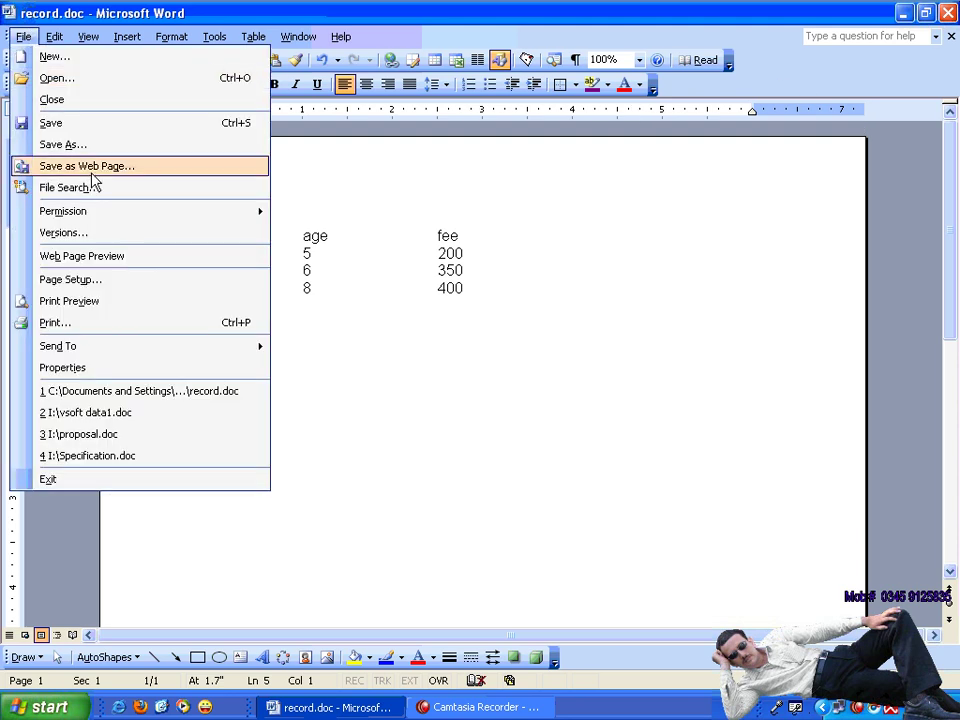
{"action": "left_click", "coordinate": [102, 233]}
{"action": "left_click", "coordinate": [487, 281]}
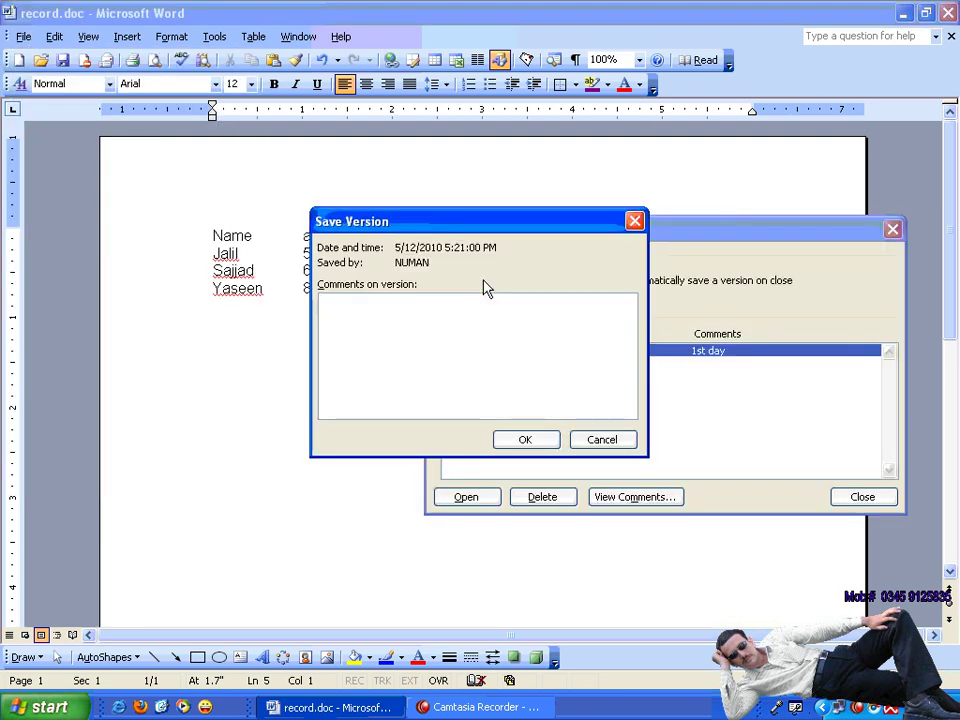
{"action": "type", "text": "2n"}
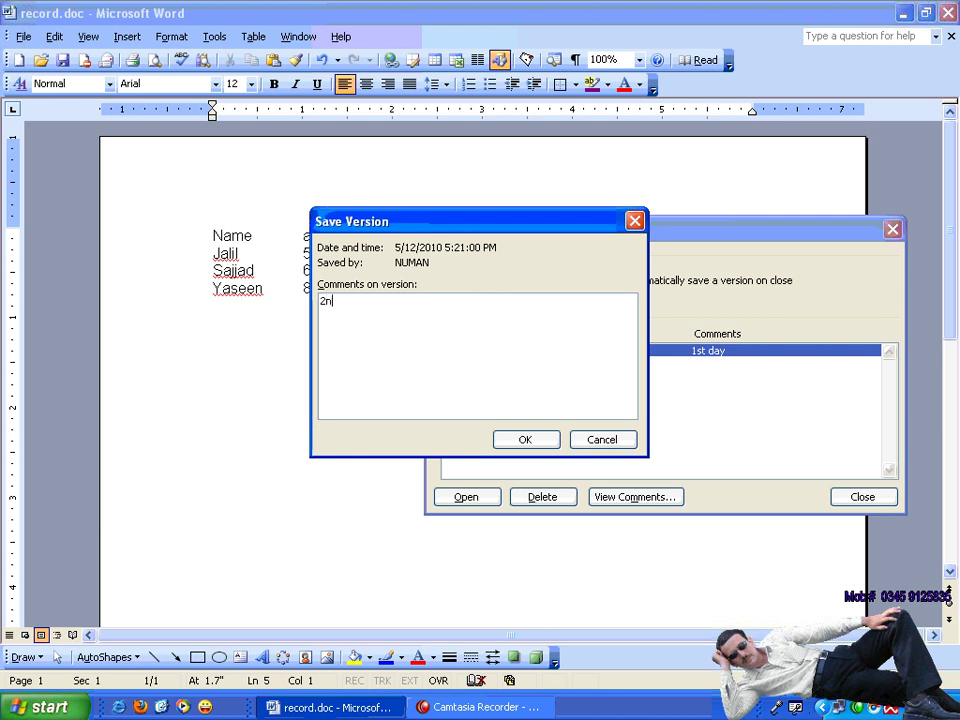
{"action": "type", "text": "d day"}
{"action": "left_click", "coordinate": [553, 445]}
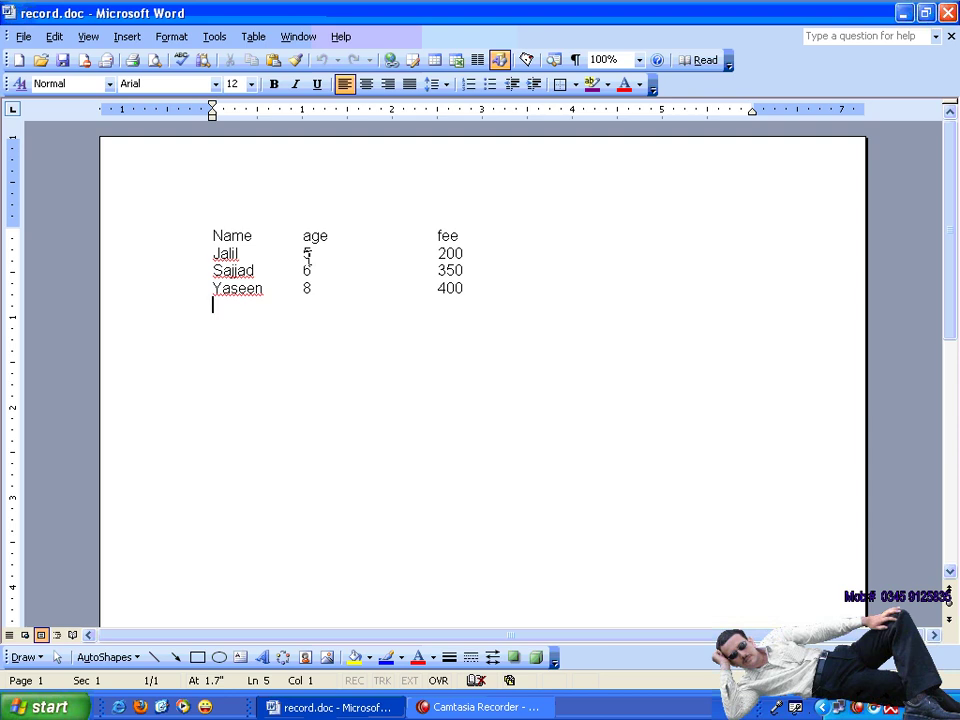
Add a fourth record with the person's name, age 10 and fee 200.
{"action": "type", "text": "imran"}
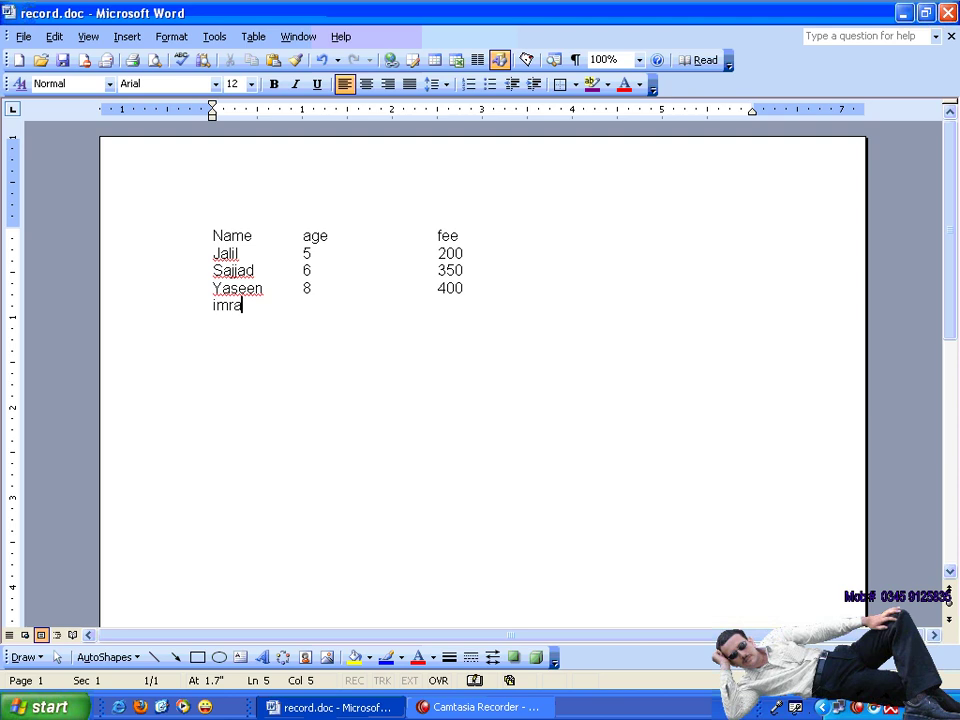
{"action": "key", "text": "Tab"}
{"action": "key", "text": "Tab"}
{"action": "type", "text": "10"}
{"action": "key", "text": "Tab"}
{"action": "key", "text": "Tab"}
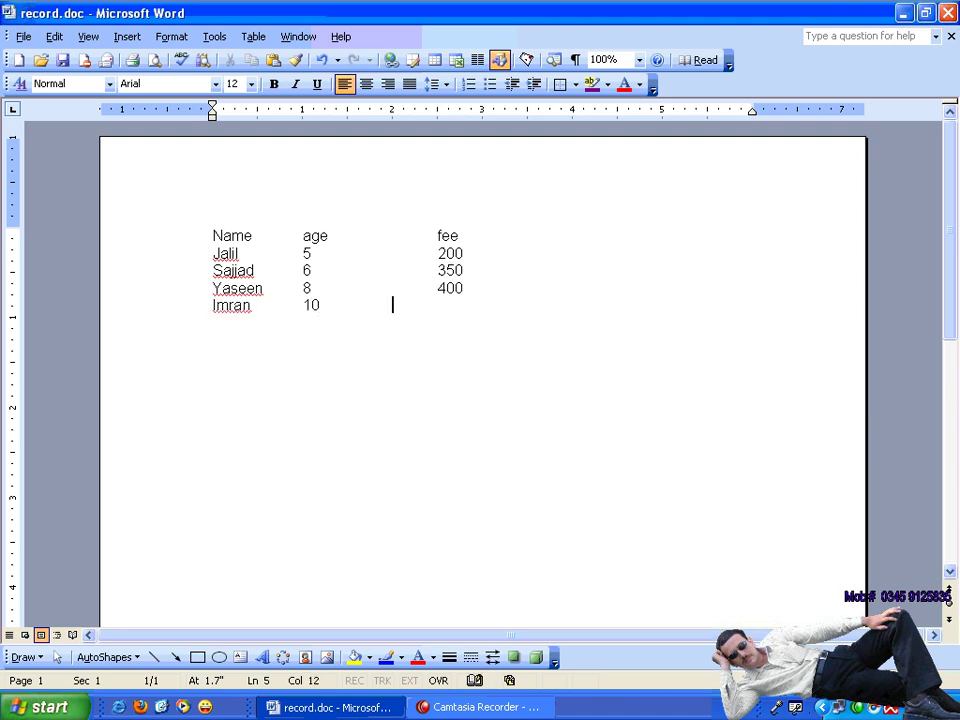
{"action": "key", "text": "Tab"}
{"action": "type", "text": "200"}
{"action": "key", "text": "Return"}
Add a fifth record with the person's name, age 5 and fee 350.
{"action": "type", "text": "zahid"}
{"action": "key", "text": "Tab"}
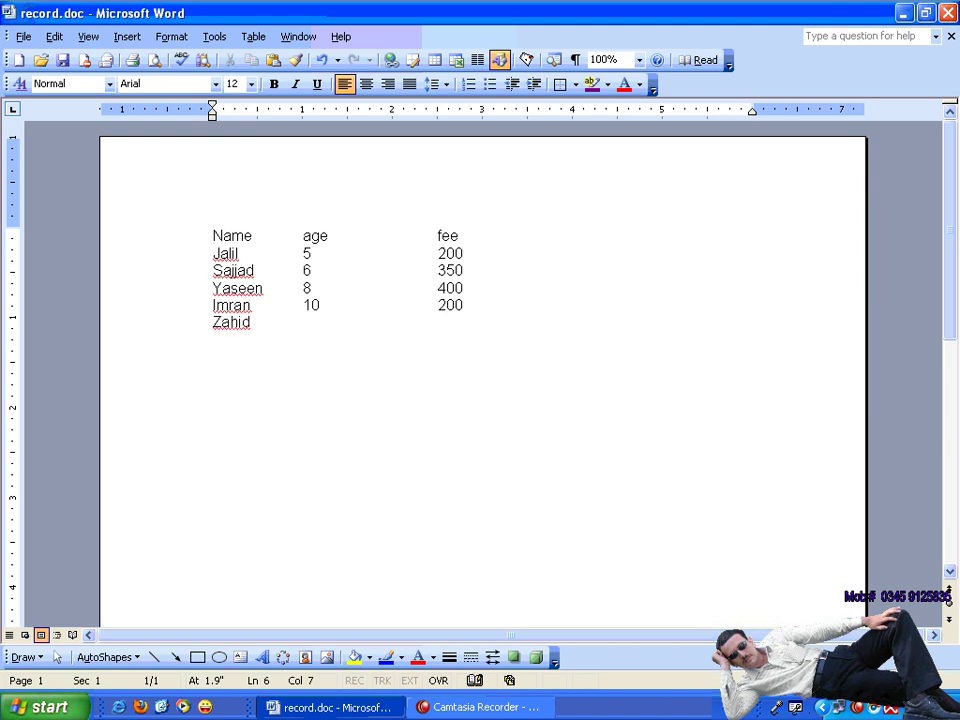
{"action": "key", "text": "Tab"}
{"action": "type", "text": "5"}
{"action": "key", "text": "Tab"}
{"action": "key", "text": "Tab"}
{"action": "key", "text": "Tab"}
{"action": "type", "text": "350"}
{"action": "key", "text": "Return"}
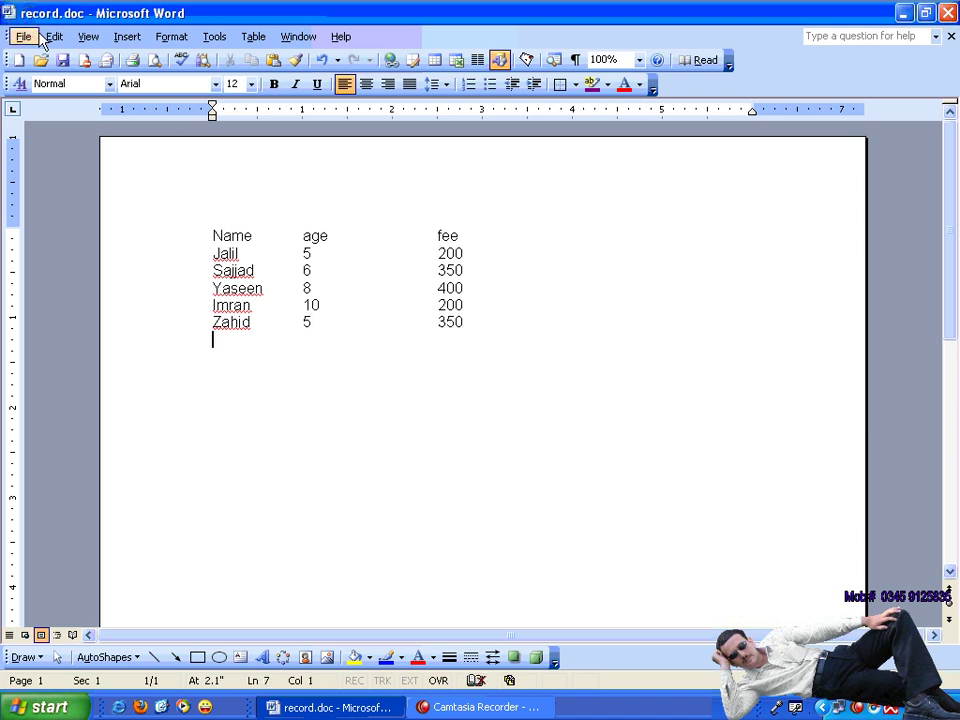
Save another version of record.doc with the comment "3rd day".
{"action": "left_click", "coordinate": [22, 36]}
{"action": "left_click", "coordinate": [100, 234]}
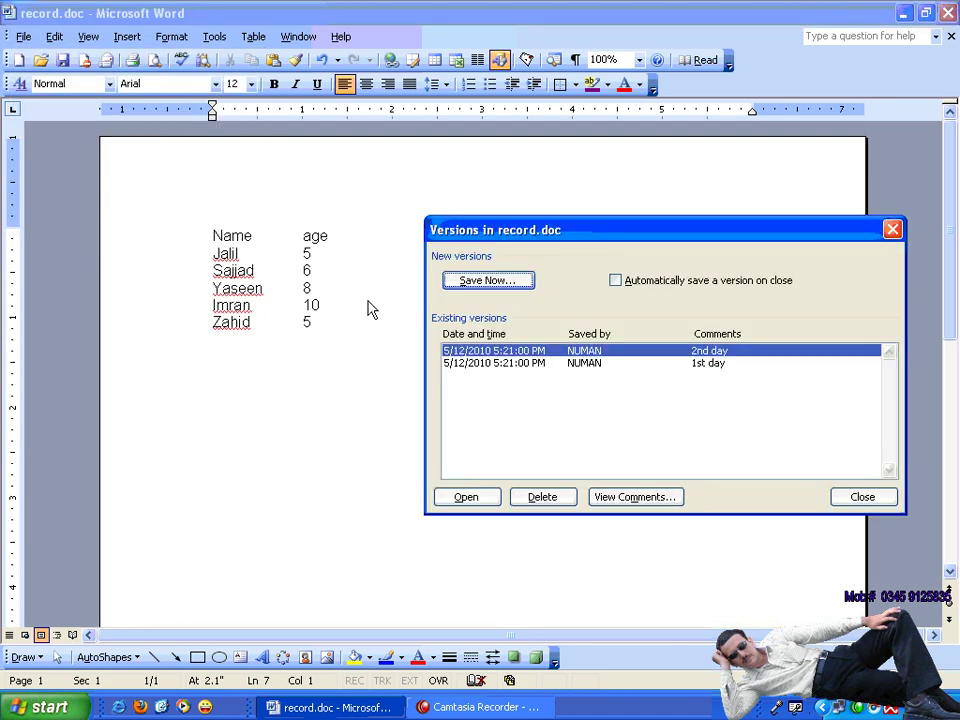
{"action": "left_click", "coordinate": [505, 282]}
{"action": "type", "text": "3"}
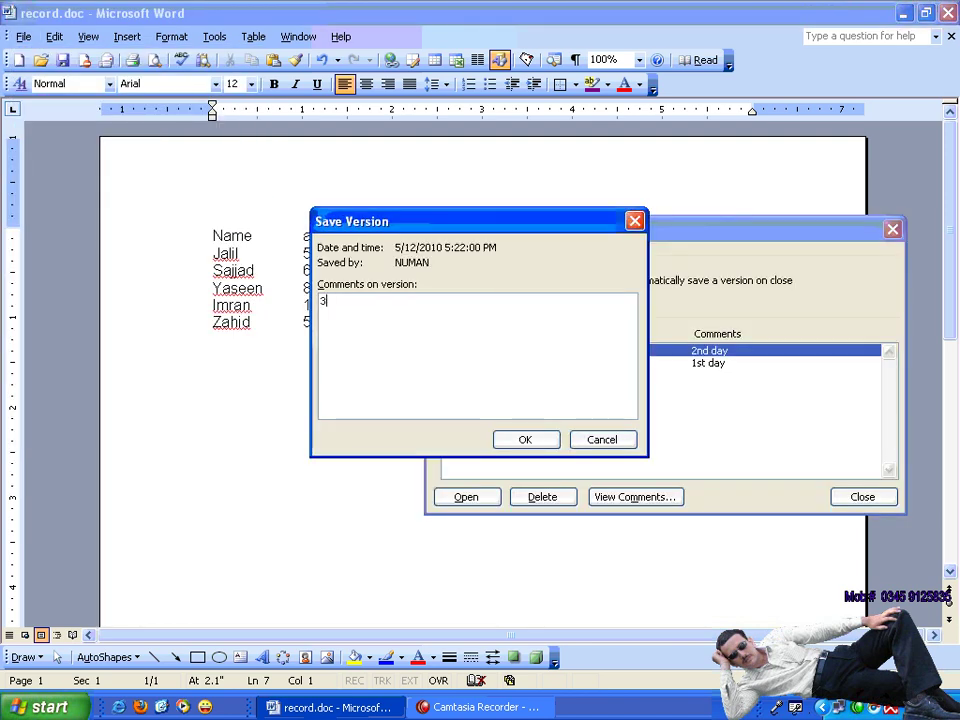
{"action": "type", "text": "rd day"}
{"action": "left_click", "coordinate": [531, 441]}
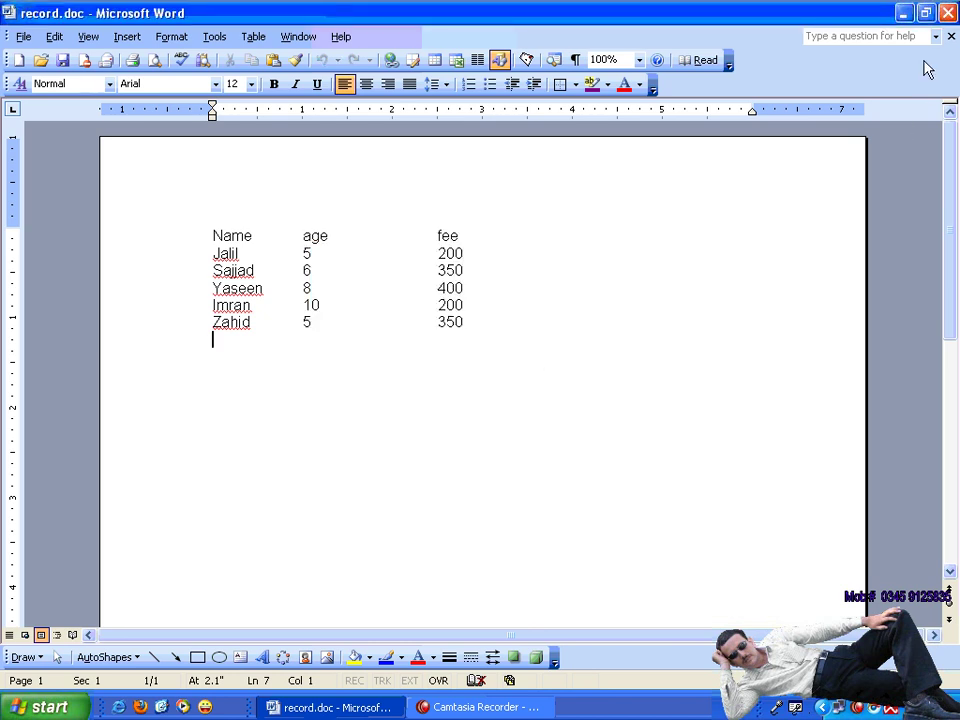
Close record.doc, reopen it from the Desktop and hide the page thumbnails.
{"action": "left_click", "coordinate": [950, 37]}
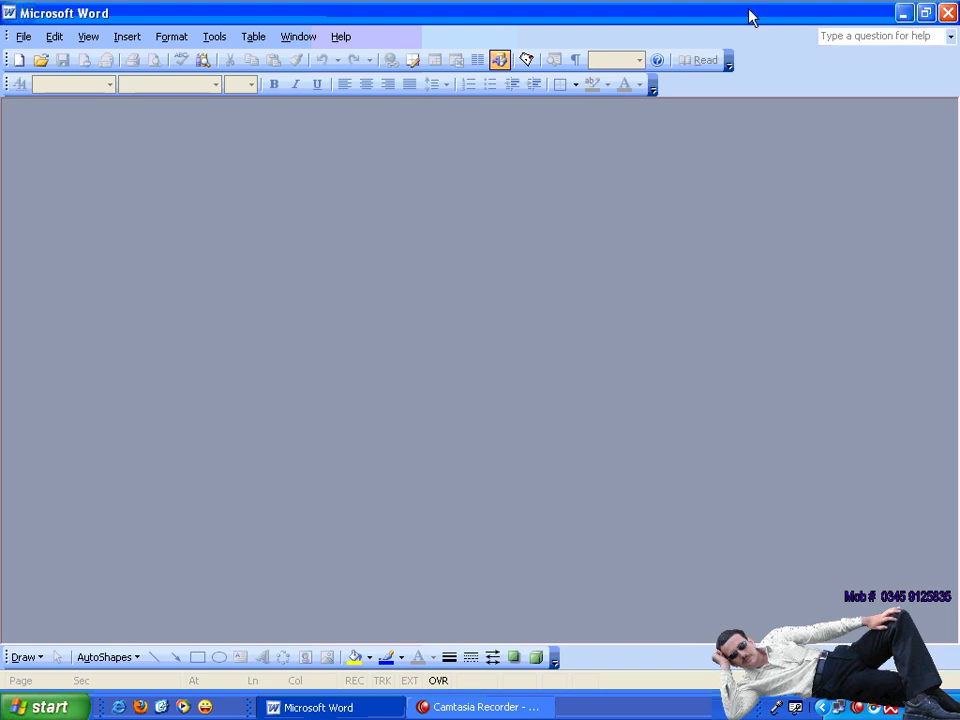
{"action": "left_click", "coordinate": [22, 37]}
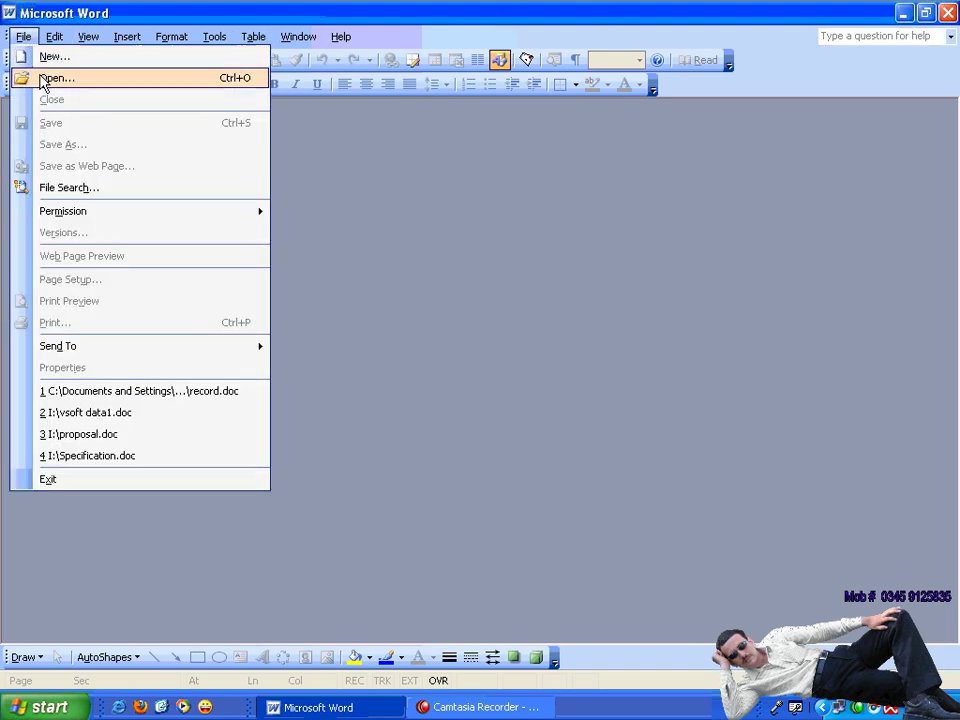
{"action": "left_click", "coordinate": [38, 79]}
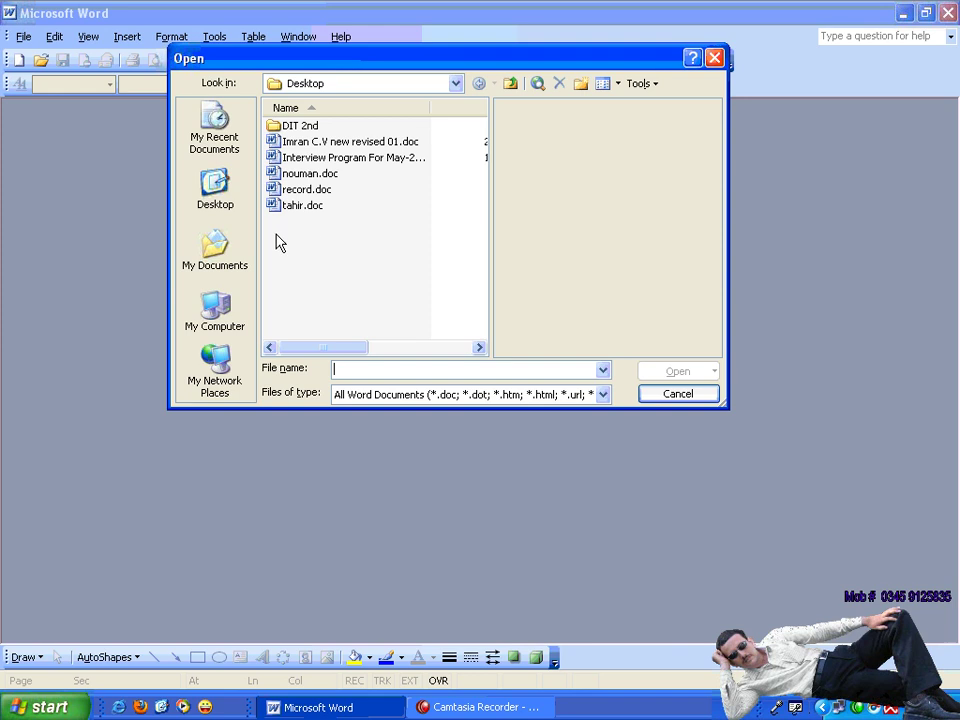
{"action": "left_click", "coordinate": [220, 198]}
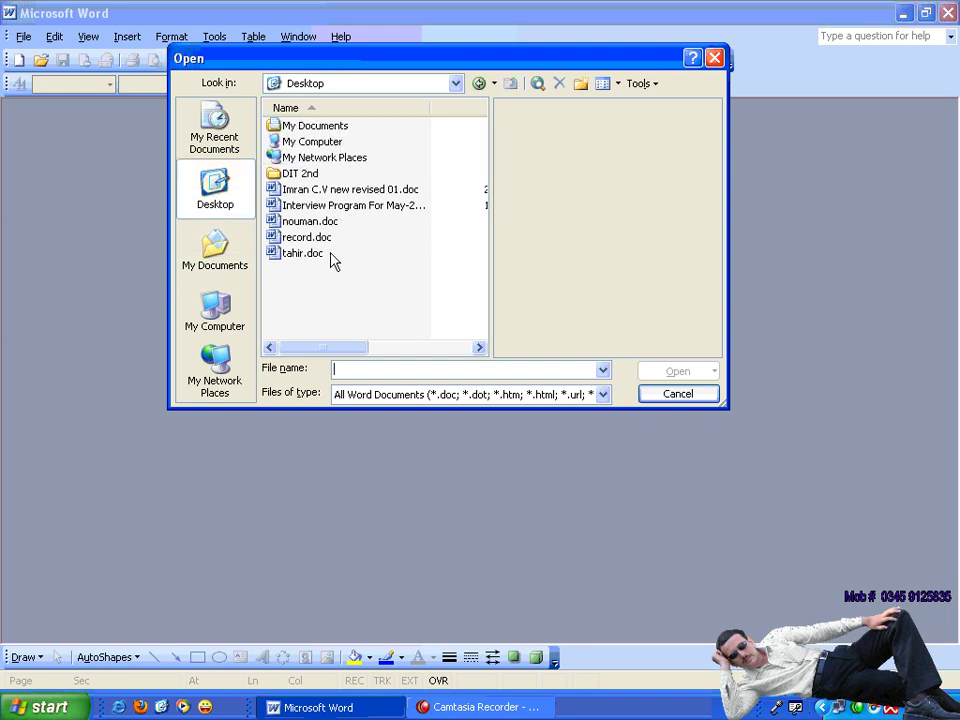
{"action": "left_click", "coordinate": [306, 237]}
{"action": "left_click", "coordinate": [650, 372]}
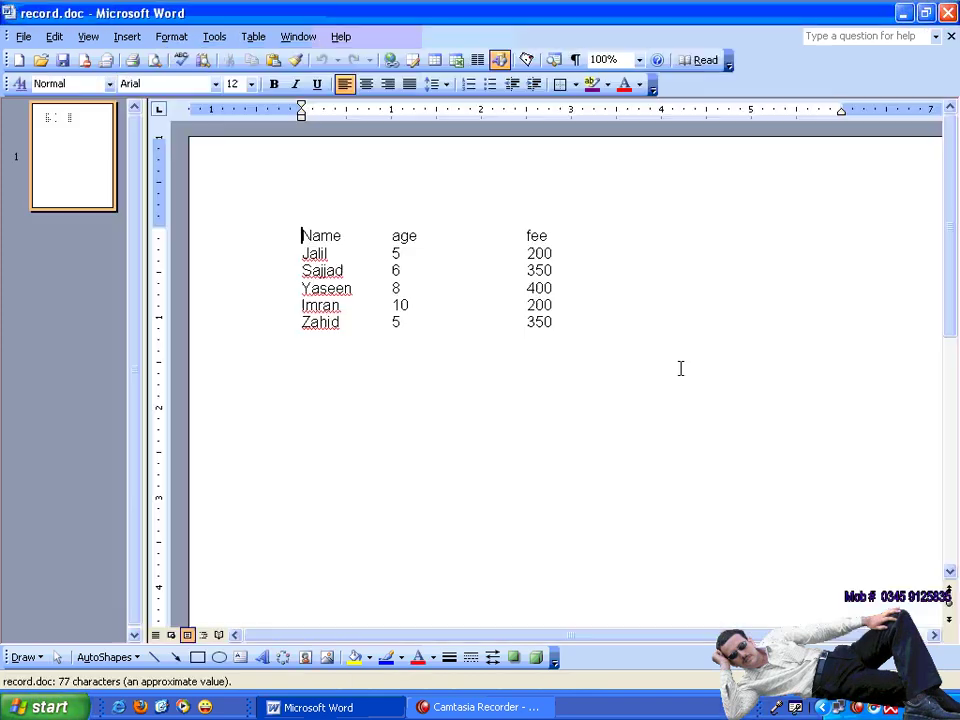
{"action": "double_click", "coordinate": [144, 218]}
{"action": "left_click_drag", "start_coordinate": [243, 229], "coordinate": [496, 428]}
{"action": "scroll", "coordinate": [494, 428], "scroll_direction": "up", "scroll_amount": 9}
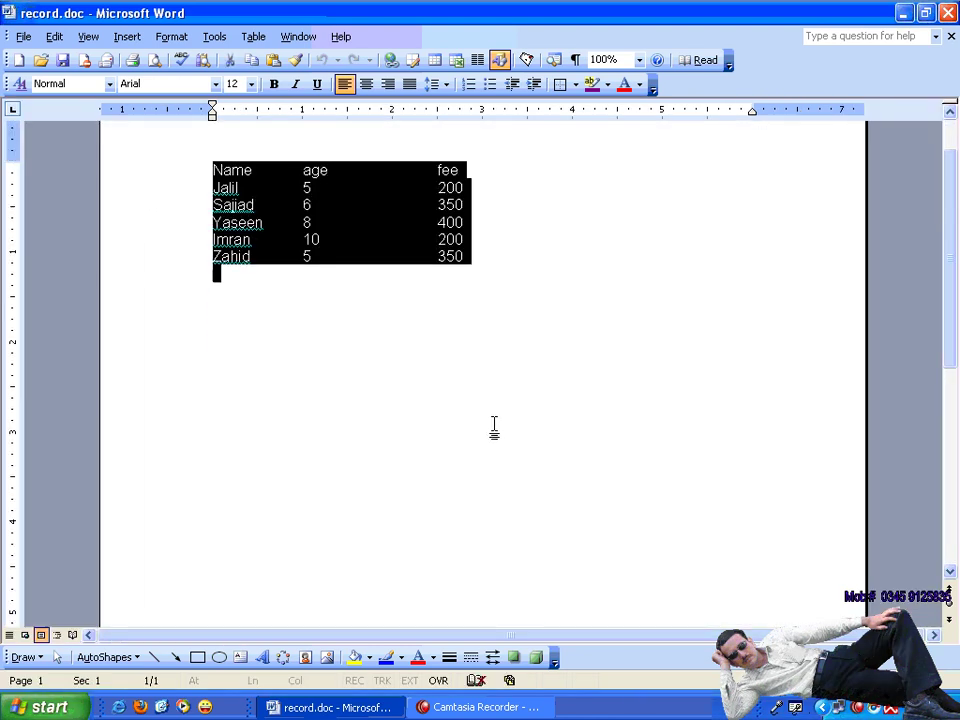
{"action": "left_click", "coordinate": [382, 386]}
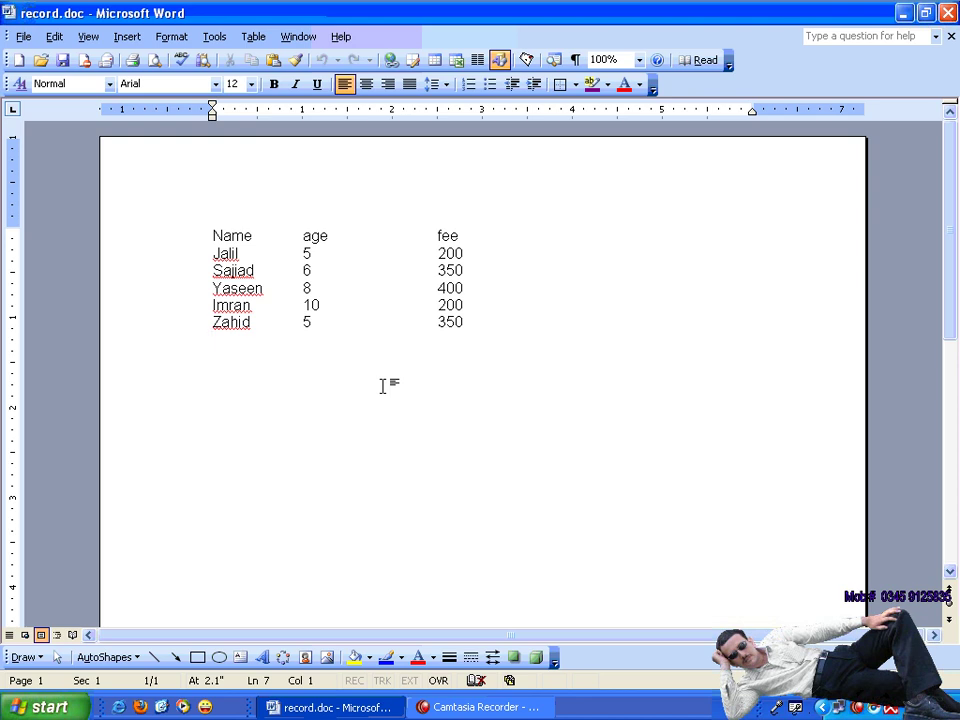
View the saved "1st day" version of record.doc, close it and restore the current document to full size.
{"action": "left_click", "coordinate": [22, 37]}
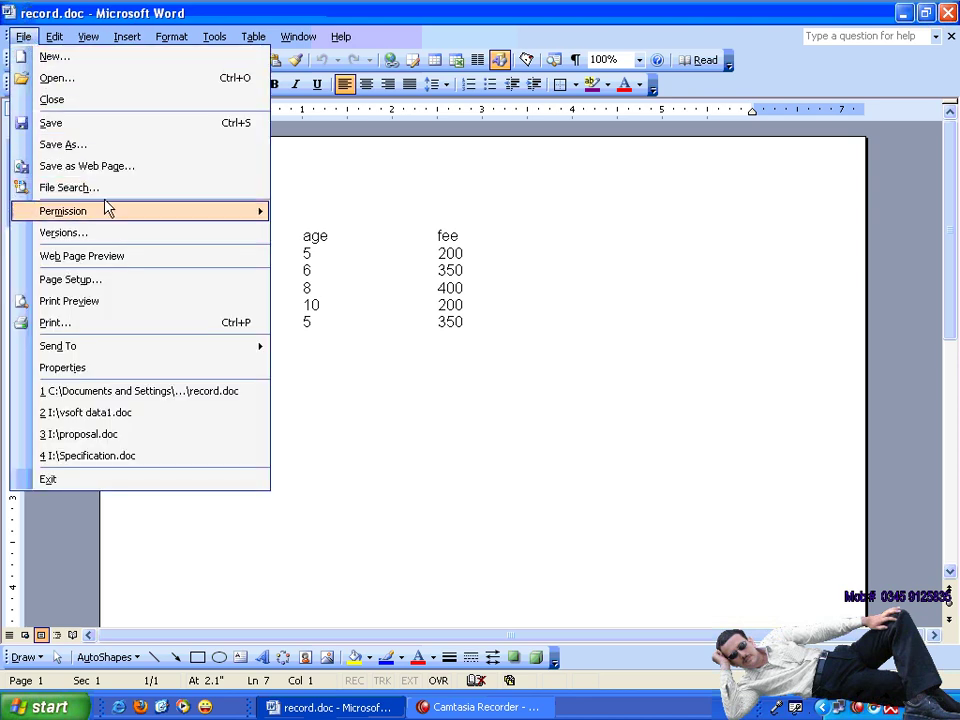
{"action": "left_click", "coordinate": [111, 235]}
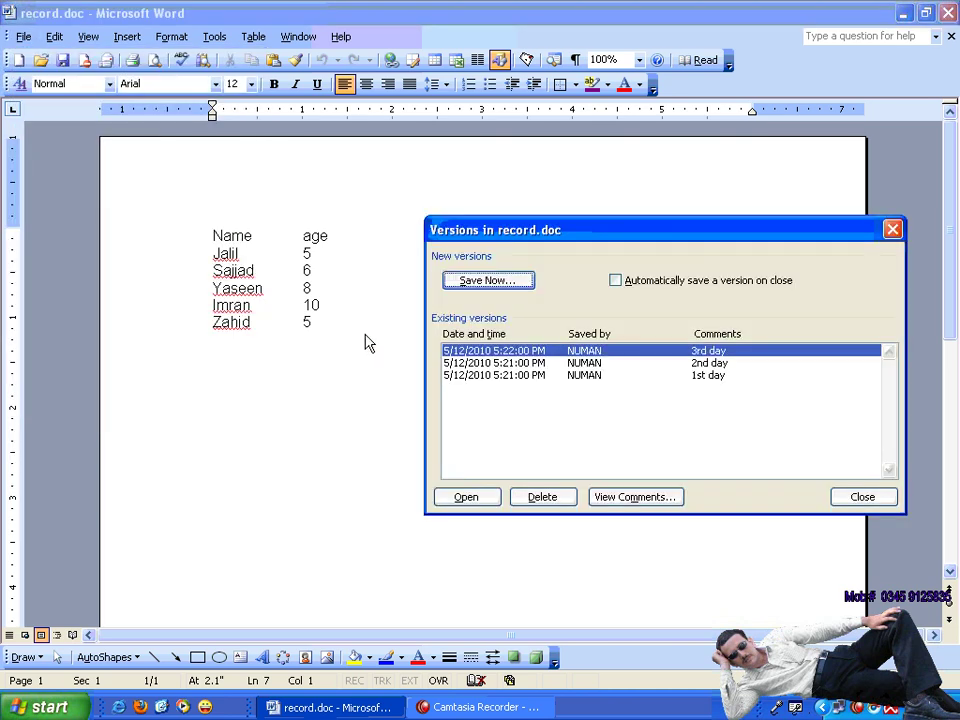
{"action": "left_click", "coordinate": [707, 378]}
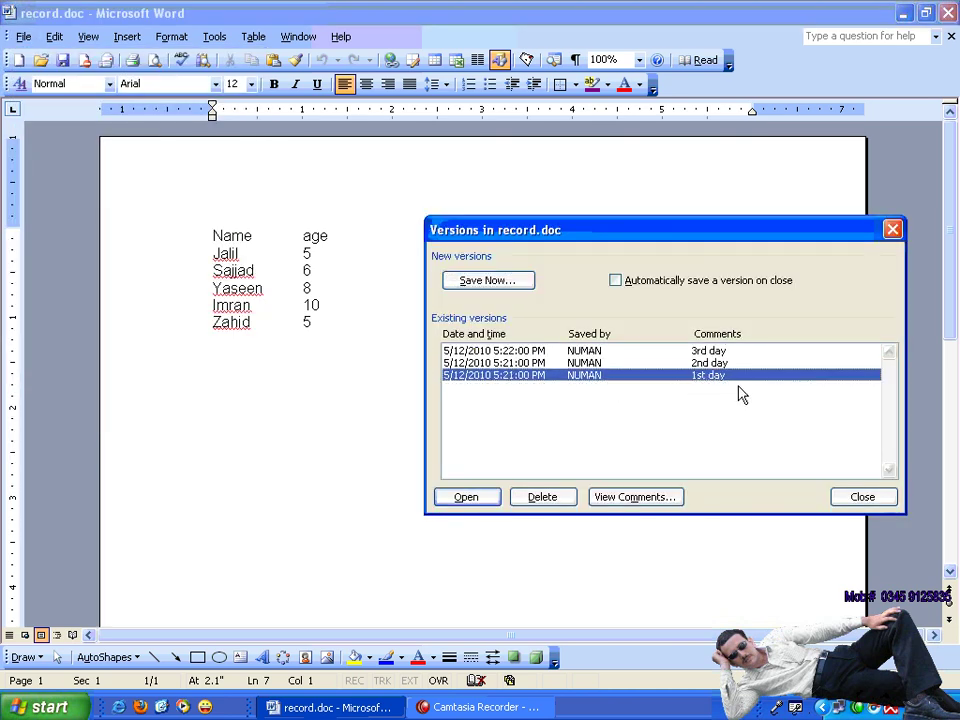
{"action": "left_click", "coordinate": [471, 500]}
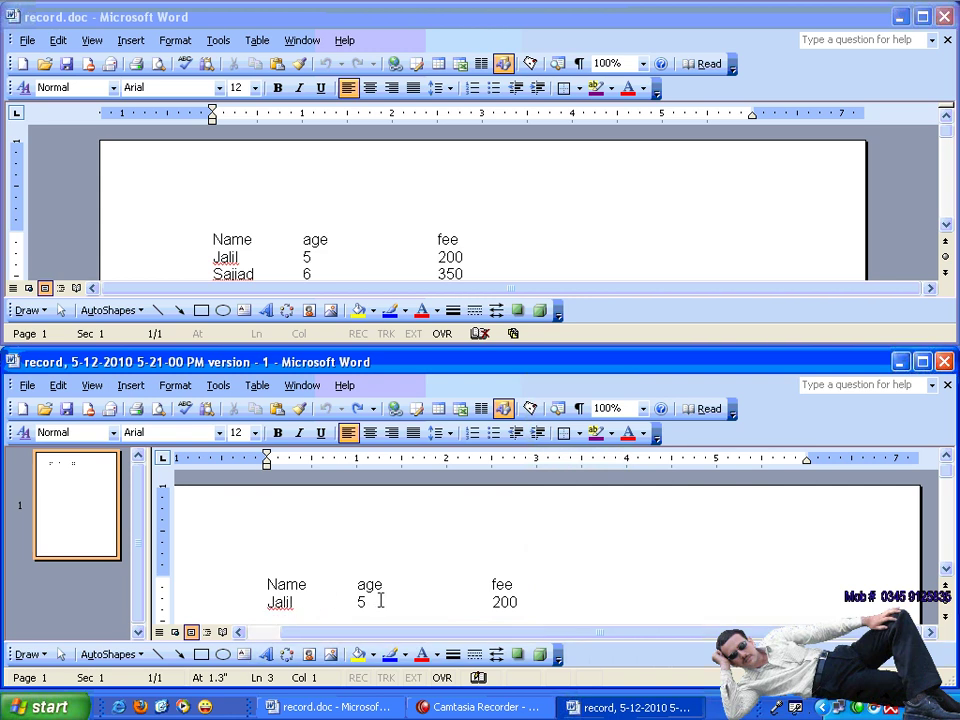
{"action": "left_click", "coordinate": [945, 360]}
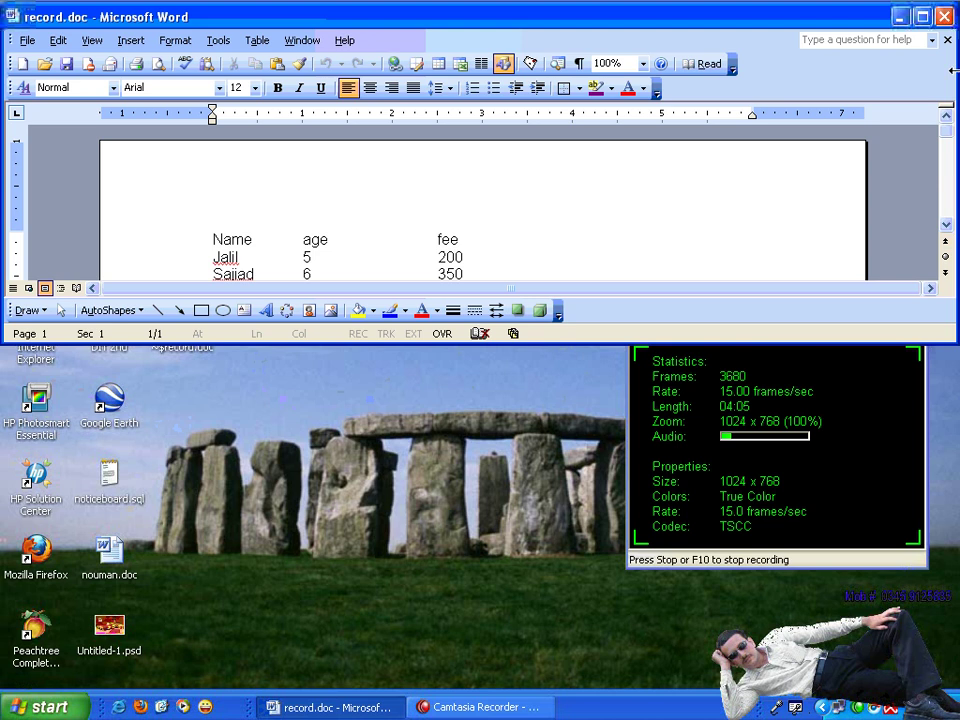
{"action": "left_click", "coordinate": [922, 16]}
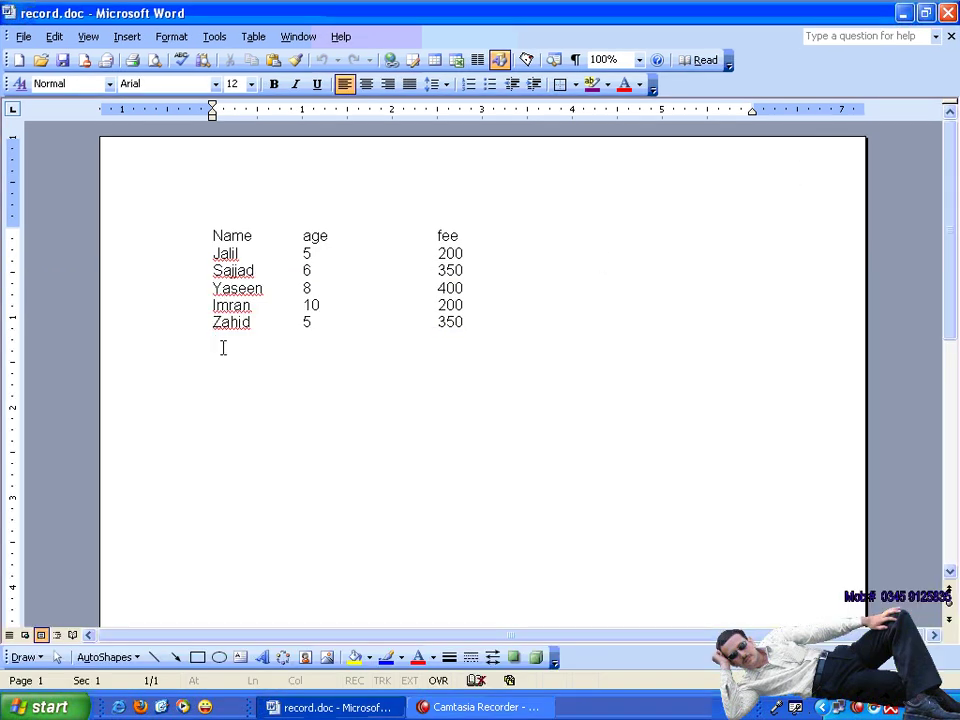
View the saved "2nd day" version of record.doc, close it and maximize the current document again.
{"action": "left_click", "coordinate": [18, 37]}
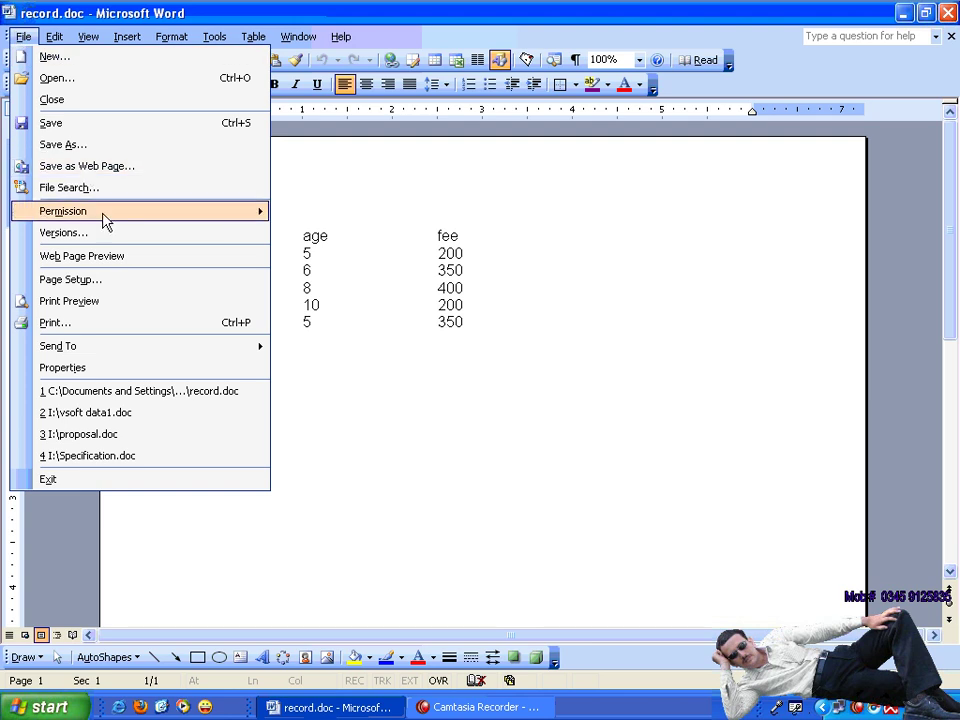
{"action": "left_click", "coordinate": [121, 240]}
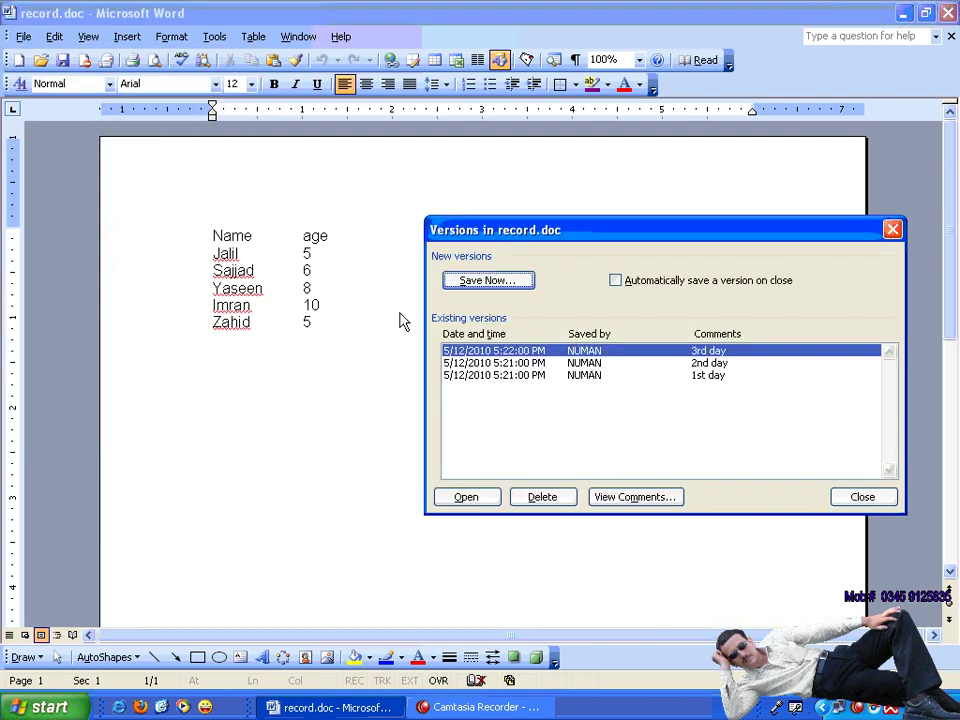
{"action": "left_click", "coordinate": [500, 363]}
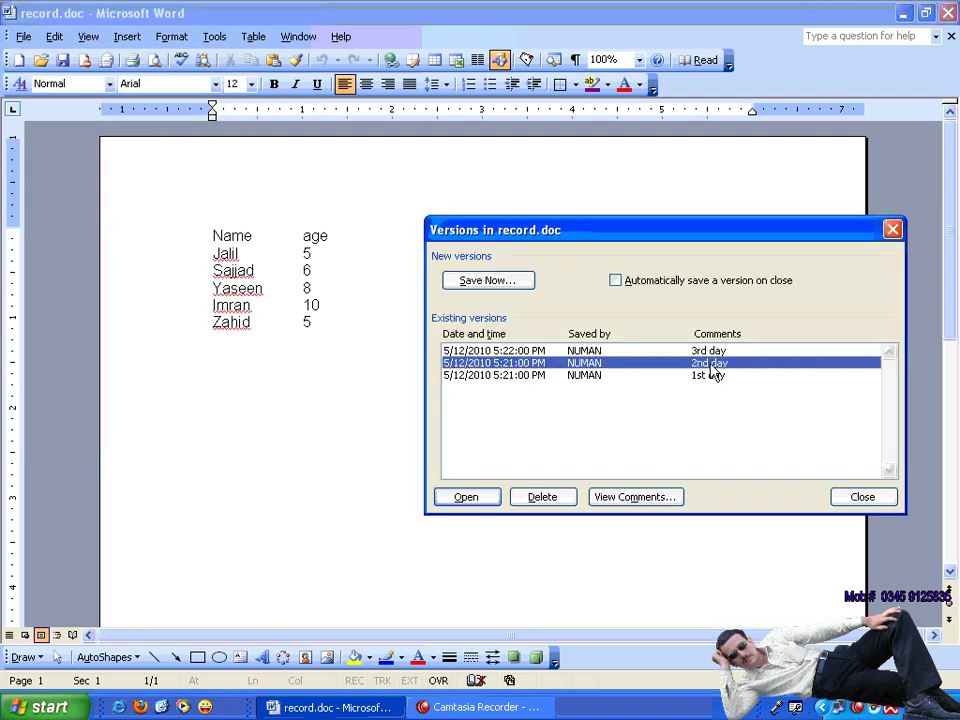
{"action": "left_click", "coordinate": [476, 504]}
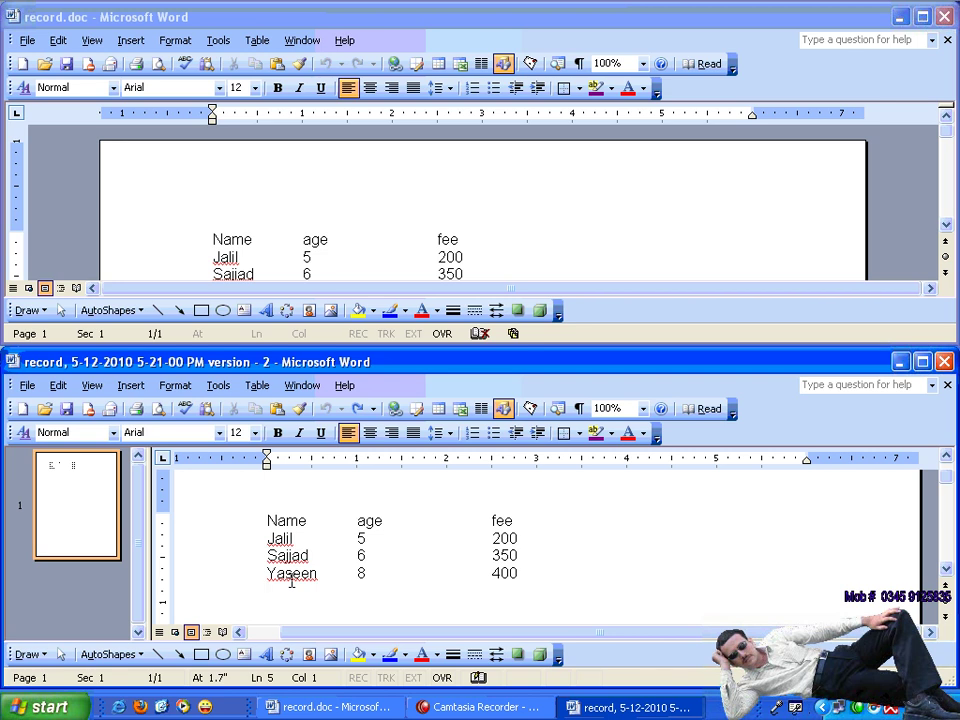
{"action": "left_click", "coordinate": [944, 361]}
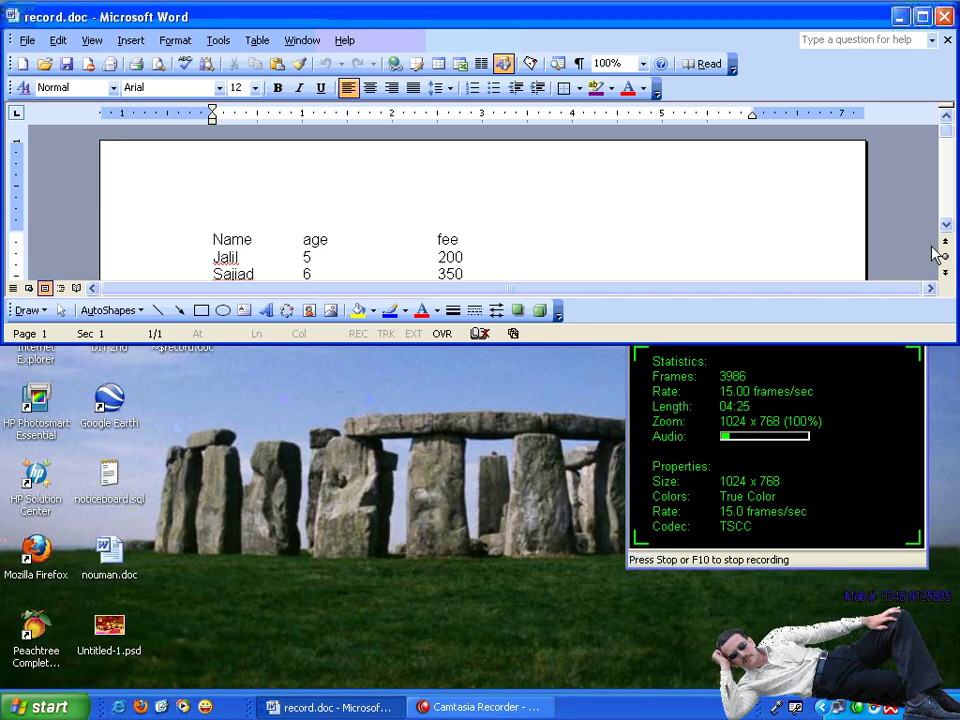
{"action": "double_click", "coordinate": [692, 15]}
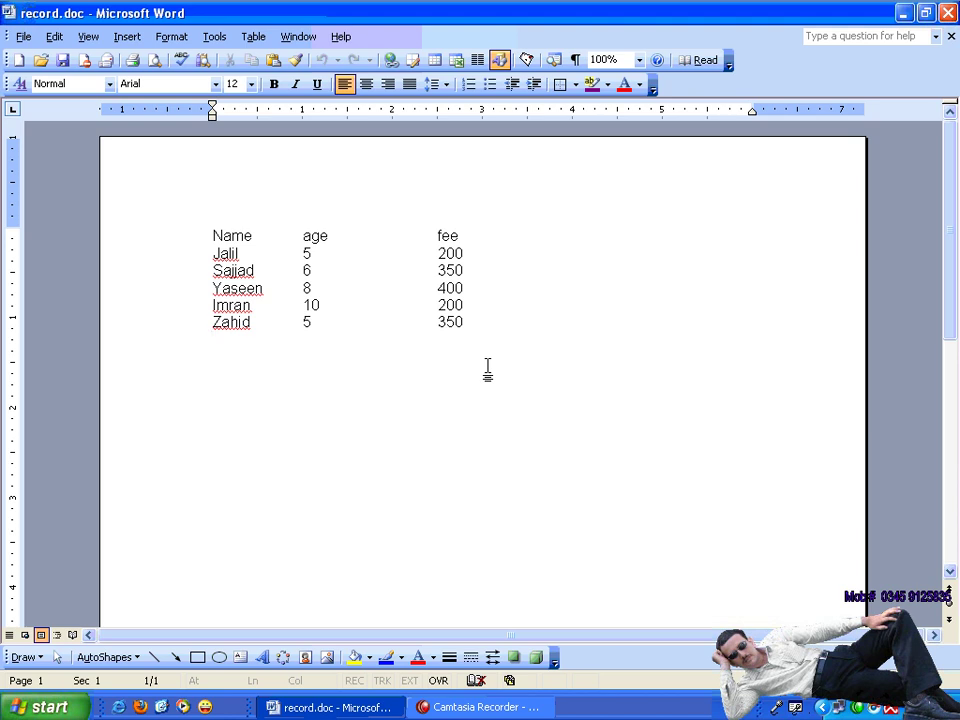
Set record.doc to automatically save a version on close.
{"action": "left_click", "coordinate": [22, 37]}
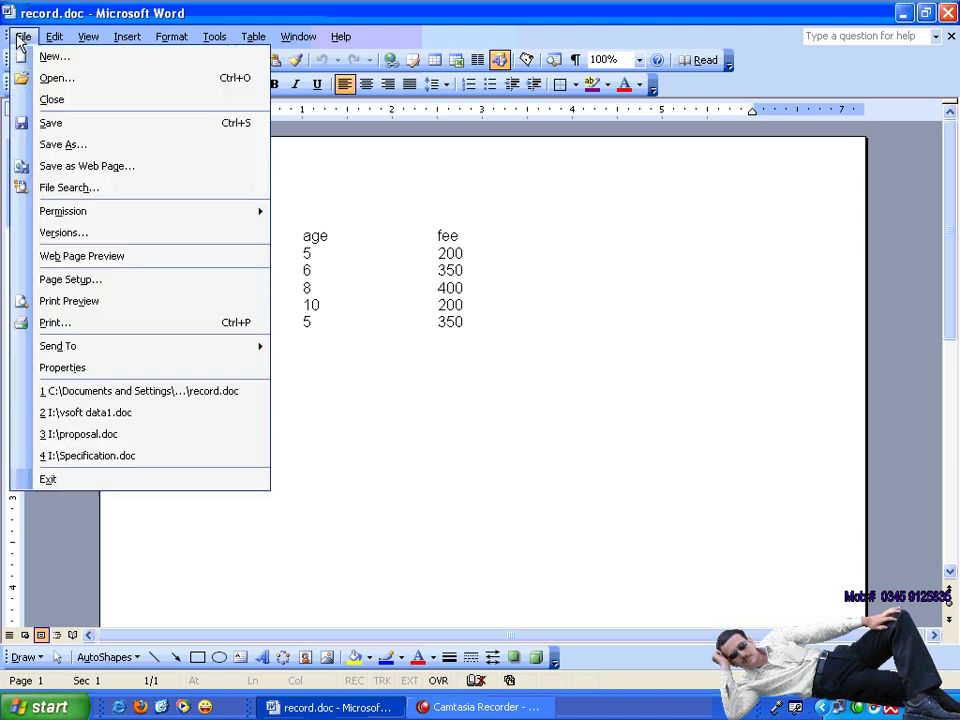
{"action": "left_click", "coordinate": [103, 232]}
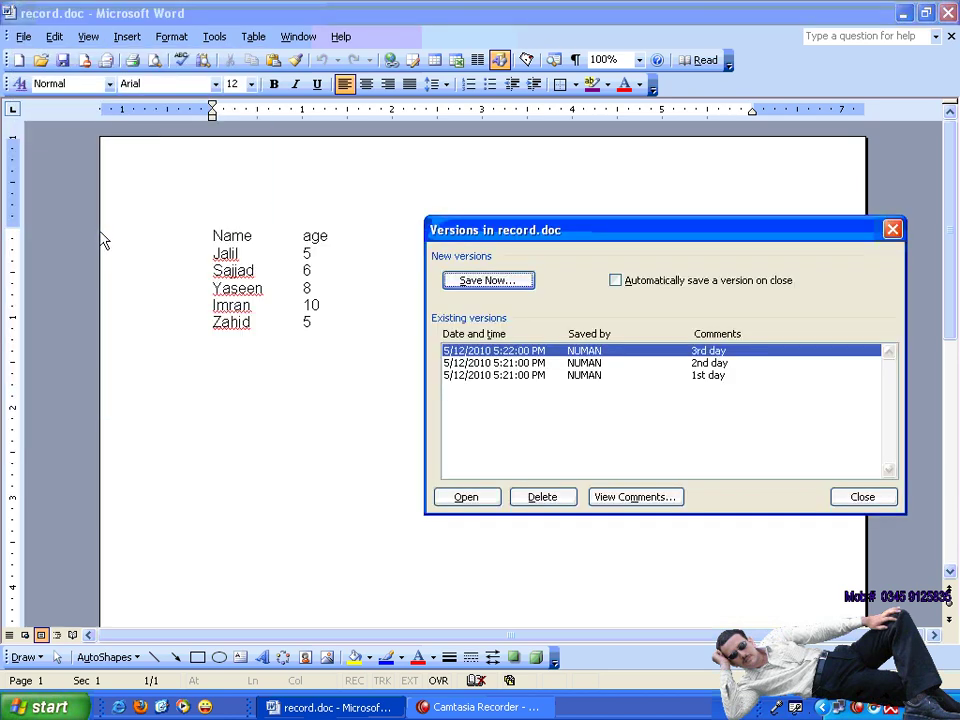
{"action": "left_click", "coordinate": [650, 284]}
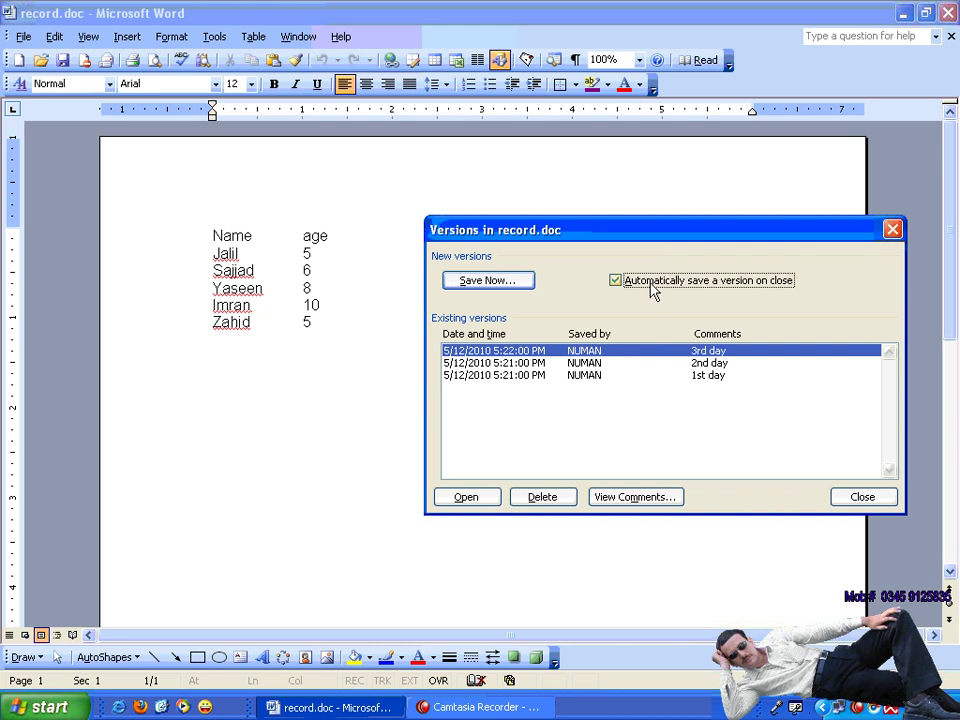
{"action": "left_click", "coordinate": [876, 500]}
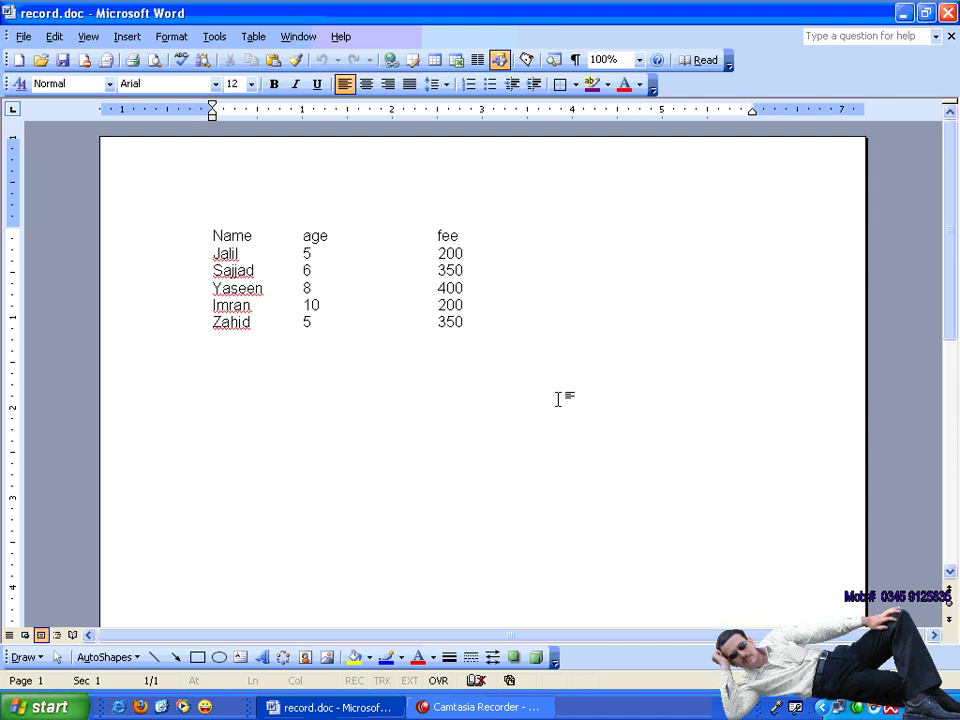
Add a sixth record with the person's name, age 3 and fee 200, aligned with the columns above.
{"action": "type", "text": "umer"}
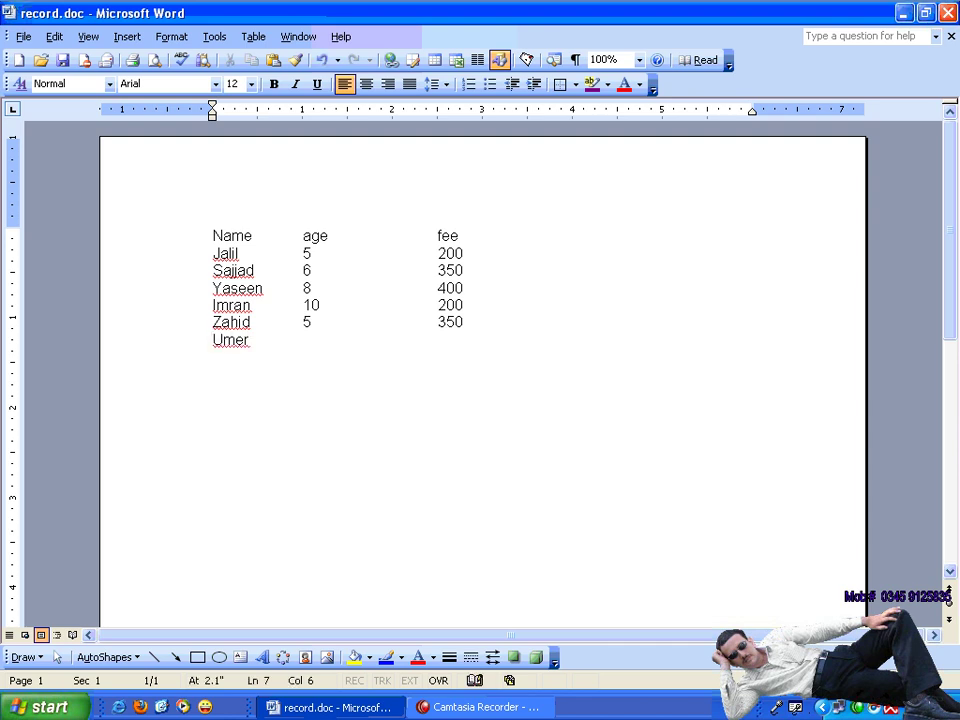
{"action": "key", "text": "Tab"}
{"action": "type", "text": "3"}
{"action": "key", "text": "Tab"}
{"action": "key", "text": "Tab"}
{"action": "key", "text": "Tab"}
{"action": "type", "text": "200"}
{"action": "key", "text": "Return"}
Close record.doc so a version is saved automatically, reopen it from the Desktop and hide the page thumbnails.
{"action": "left_click", "coordinate": [950, 36]}
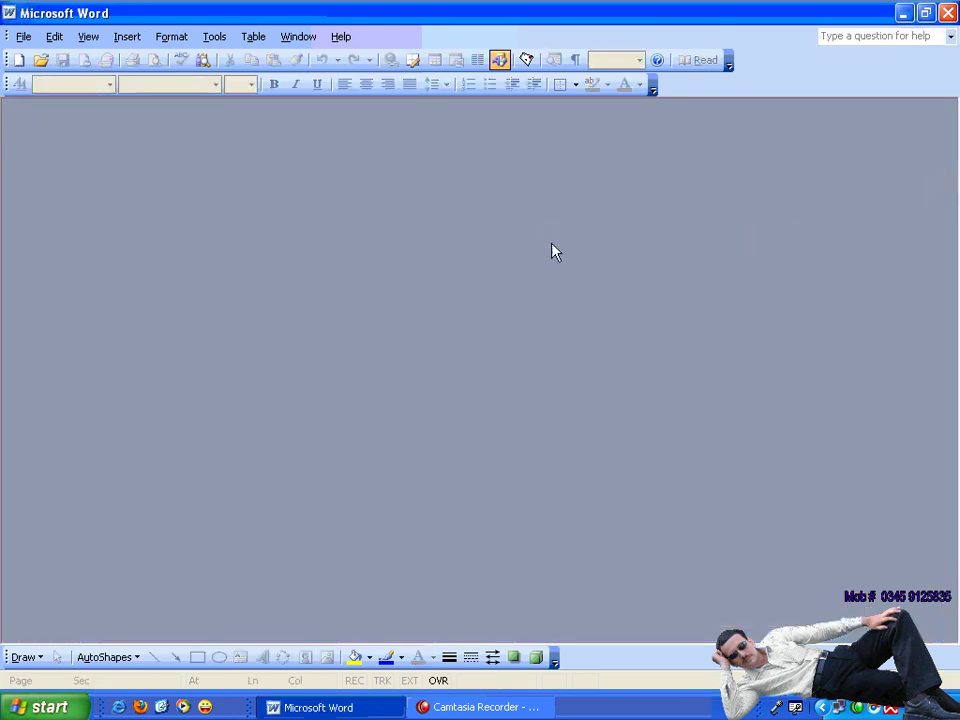
{"action": "left_click", "coordinate": [23, 36]}
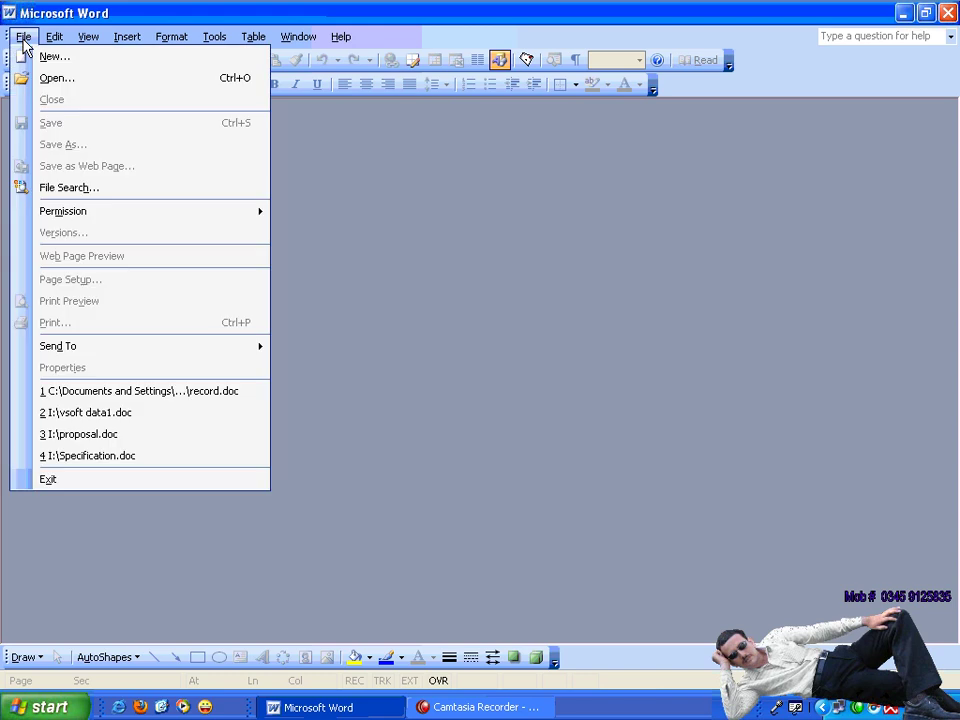
{"action": "left_click", "coordinate": [47, 78]}
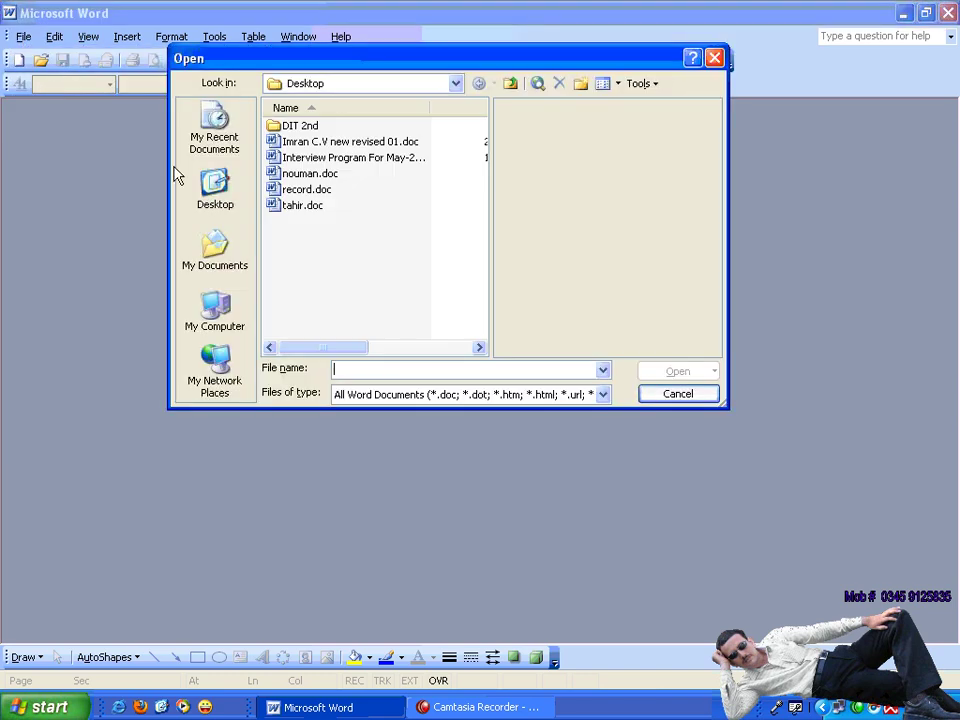
{"action": "left_click", "coordinate": [308, 193]}
{"action": "left_click", "coordinate": [664, 376]}
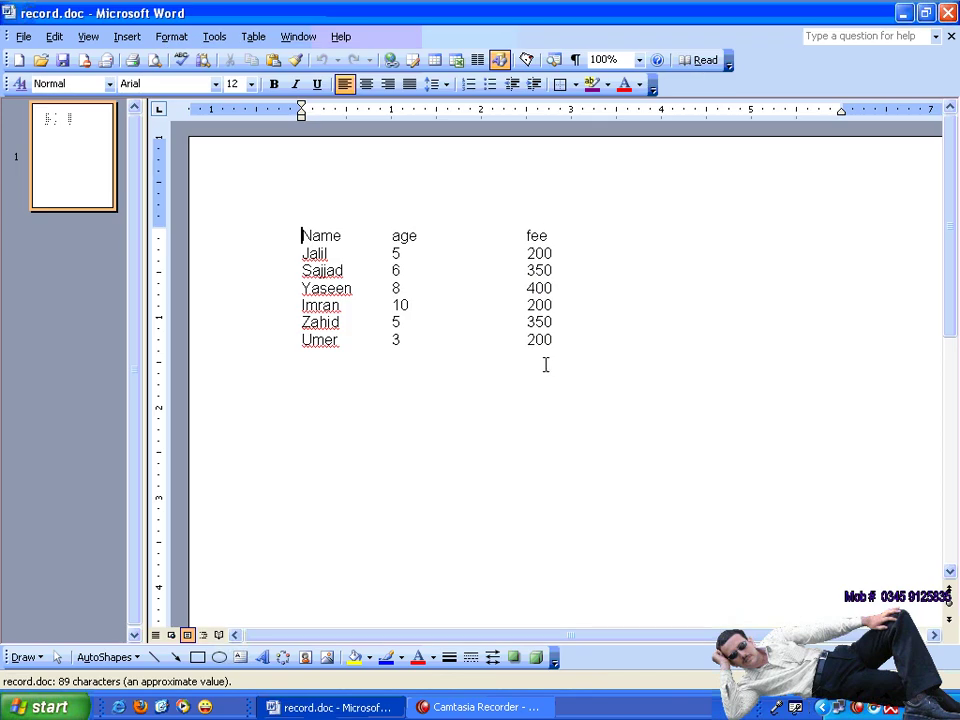
{"action": "double_click", "coordinate": [141, 208]}
Check the list of existing versions of record.doc for the automatically saved one.
{"action": "left_click", "coordinate": [20, 35]}
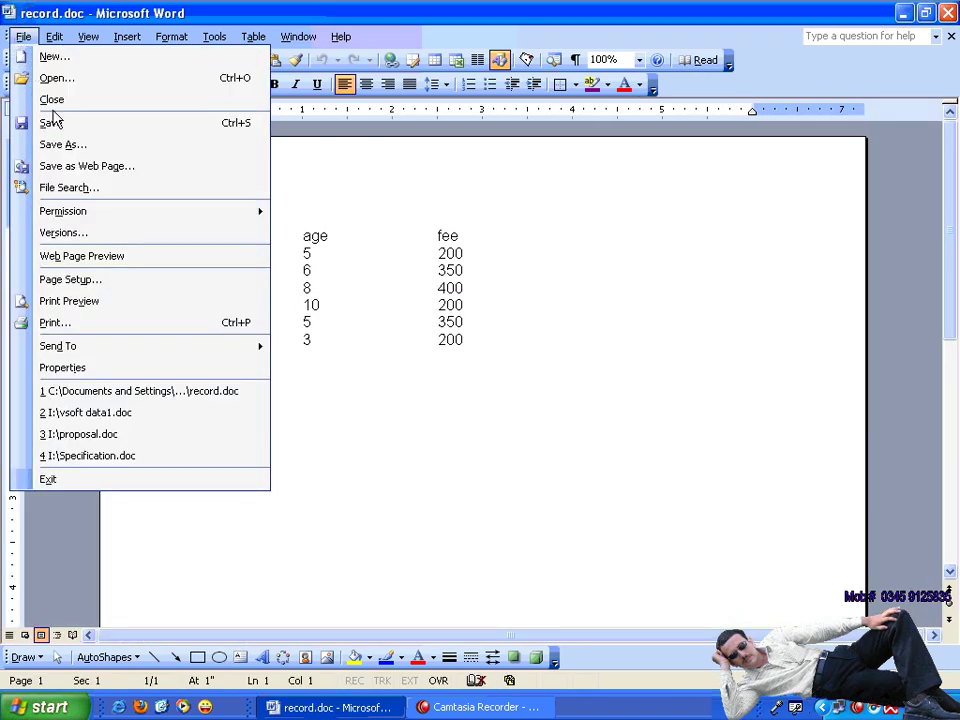
{"action": "left_click", "coordinate": [88, 234]}
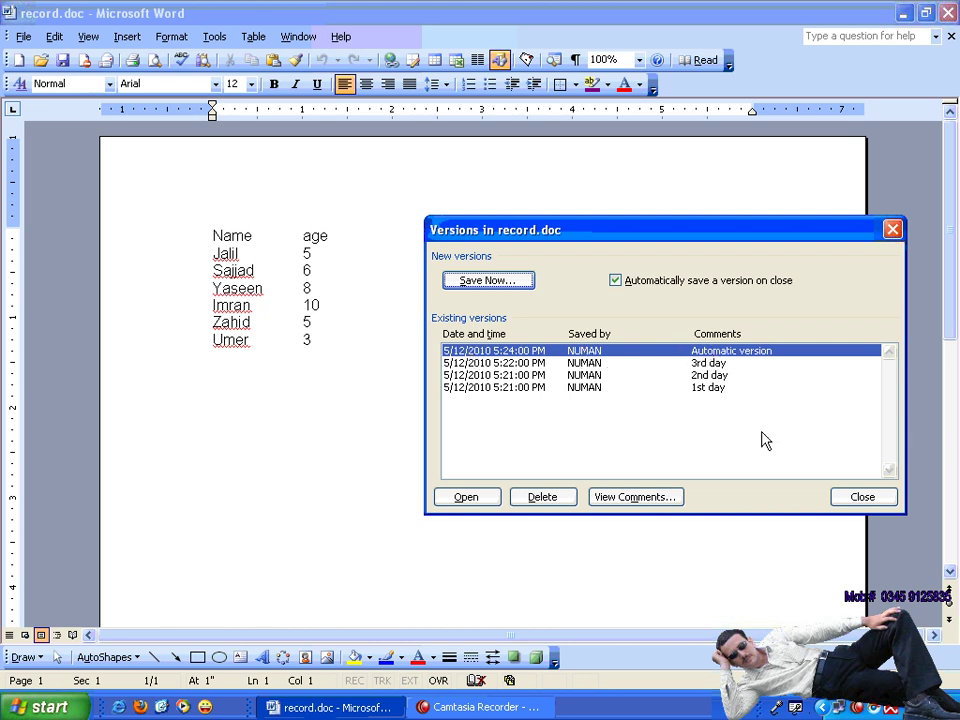
{"action": "left_click", "coordinate": [853, 497]}
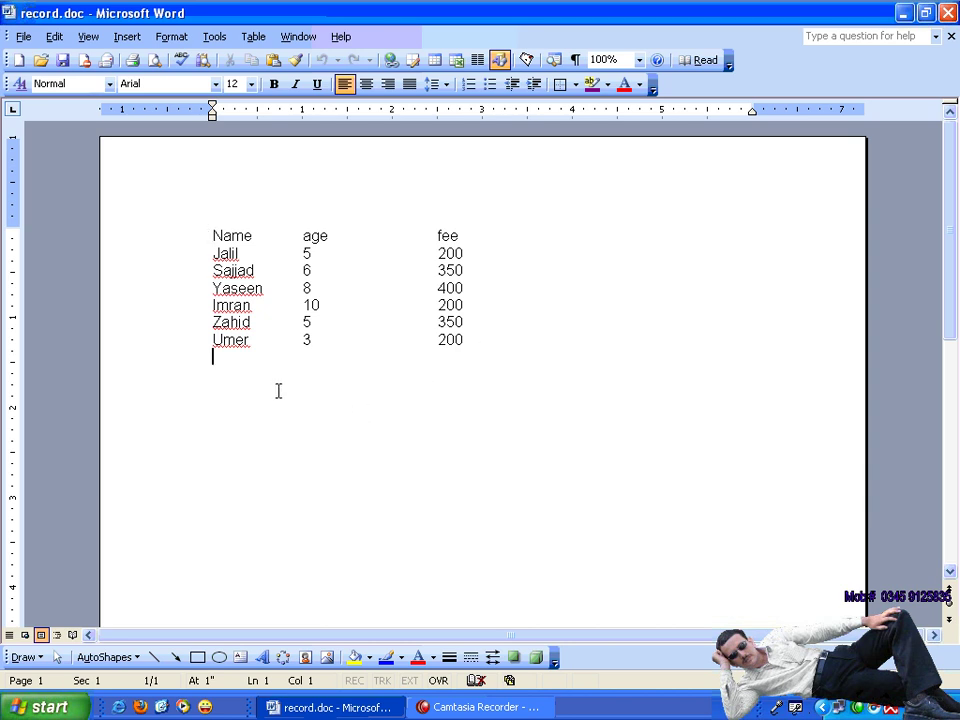
Copy all the records below the Name, age and fee header row and delete them from record.doc.
{"action": "left_click_drag", "start_coordinate": [276, 390], "coordinate": [161, 268]}
{"action": "key", "text": "ctrl+c"}
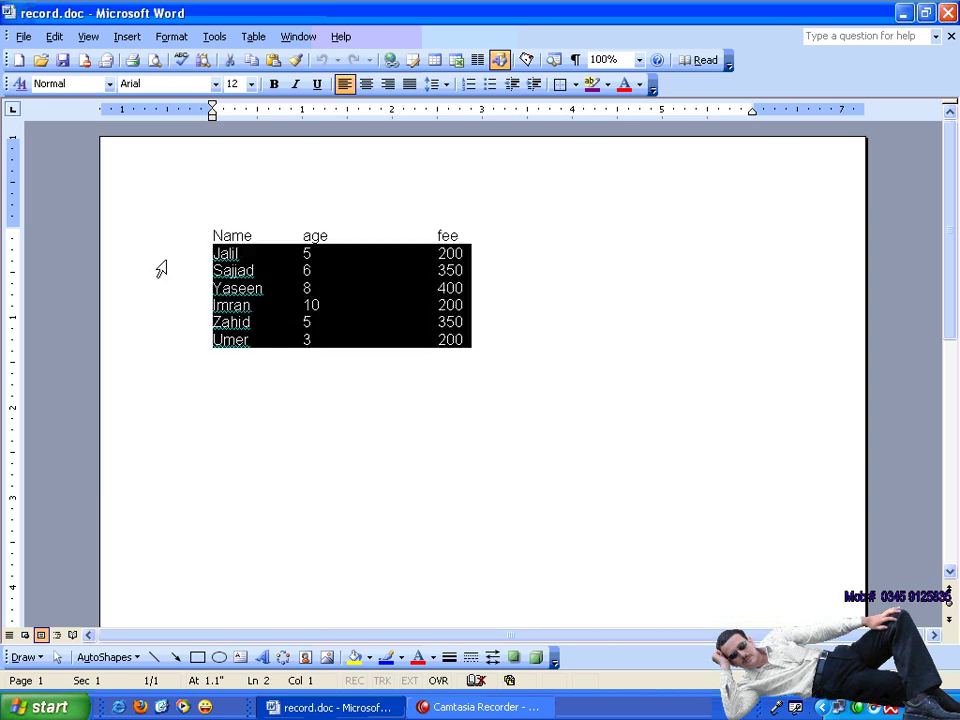
{"action": "key", "text": "Delete"}
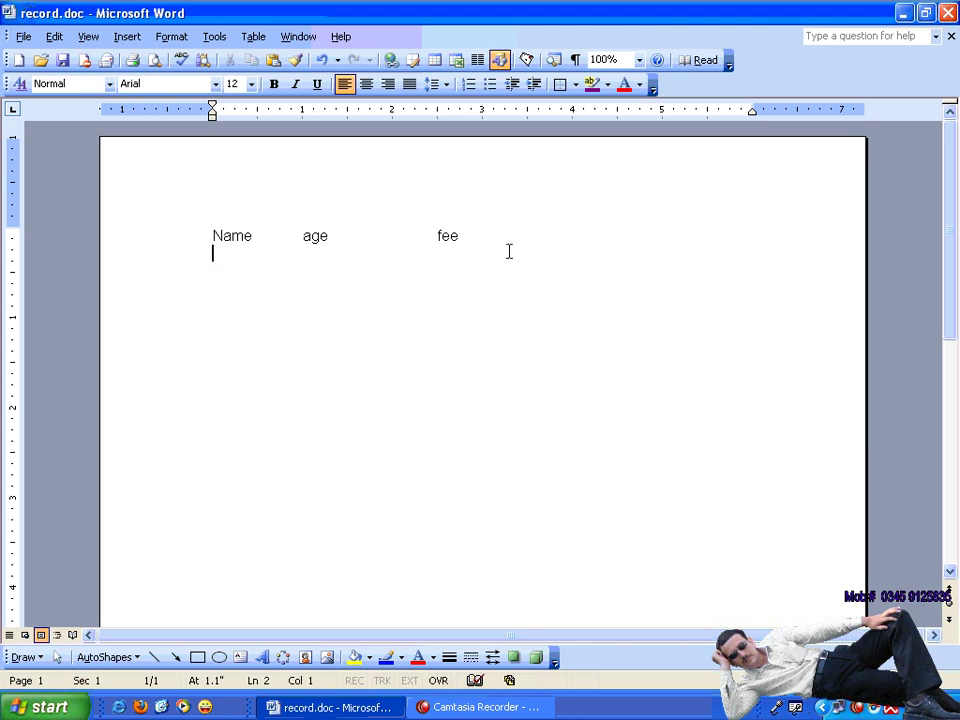
Close record.doc so the emptied list is saved as an automatic version, reopen it from the Desktop and hide the page thumbnails.
{"action": "left_click", "coordinate": [951, 36]}
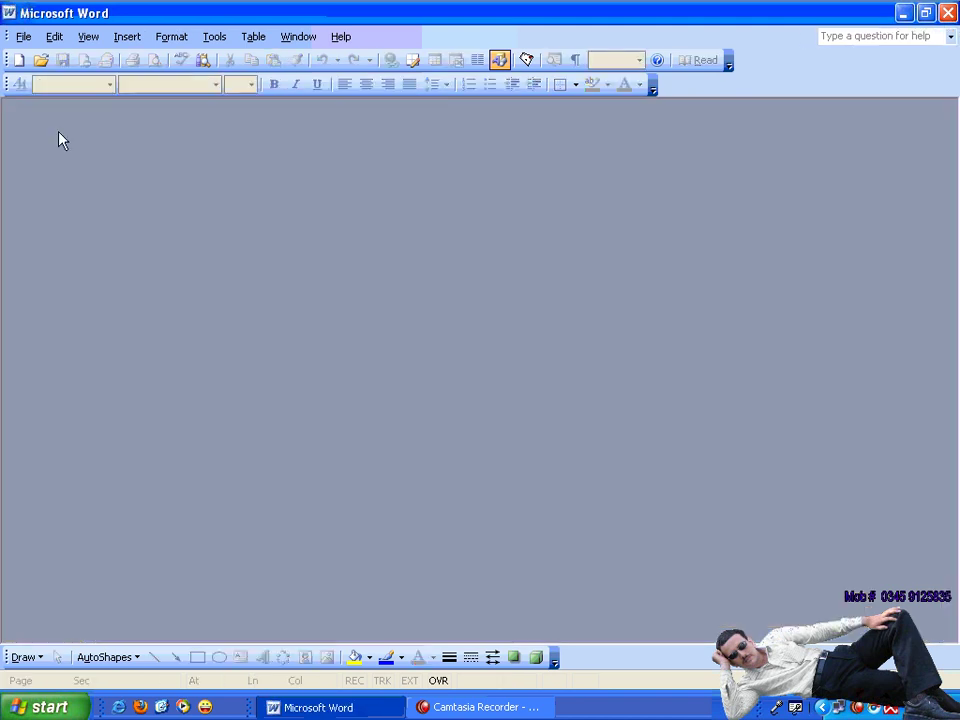
{"action": "left_click", "coordinate": [22, 38]}
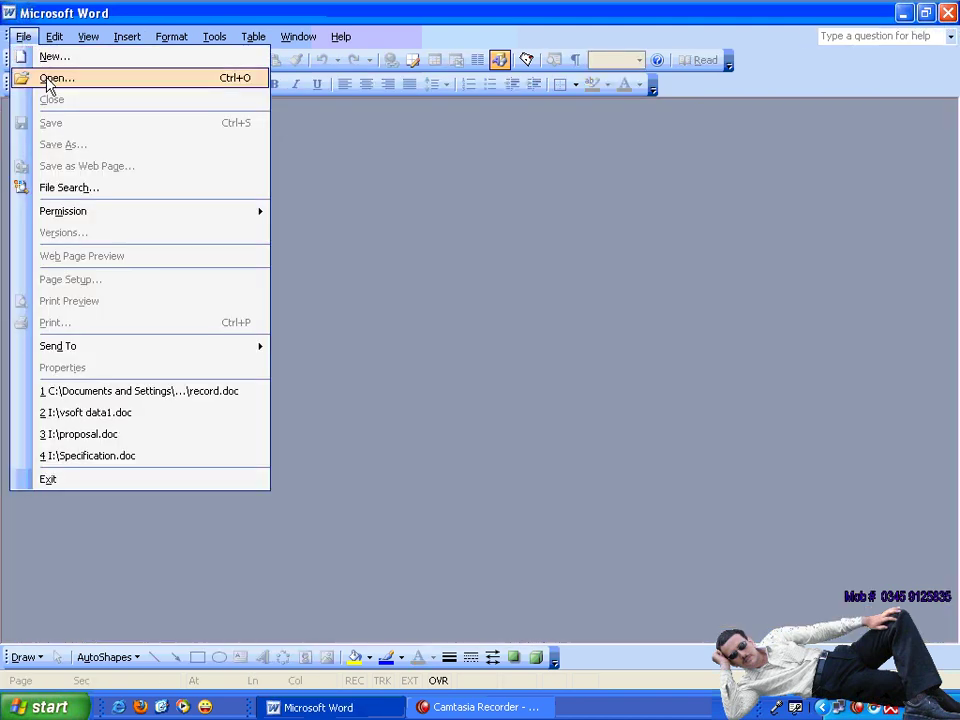
{"action": "left_click", "coordinate": [42, 77]}
{"action": "left_click", "coordinate": [300, 189]}
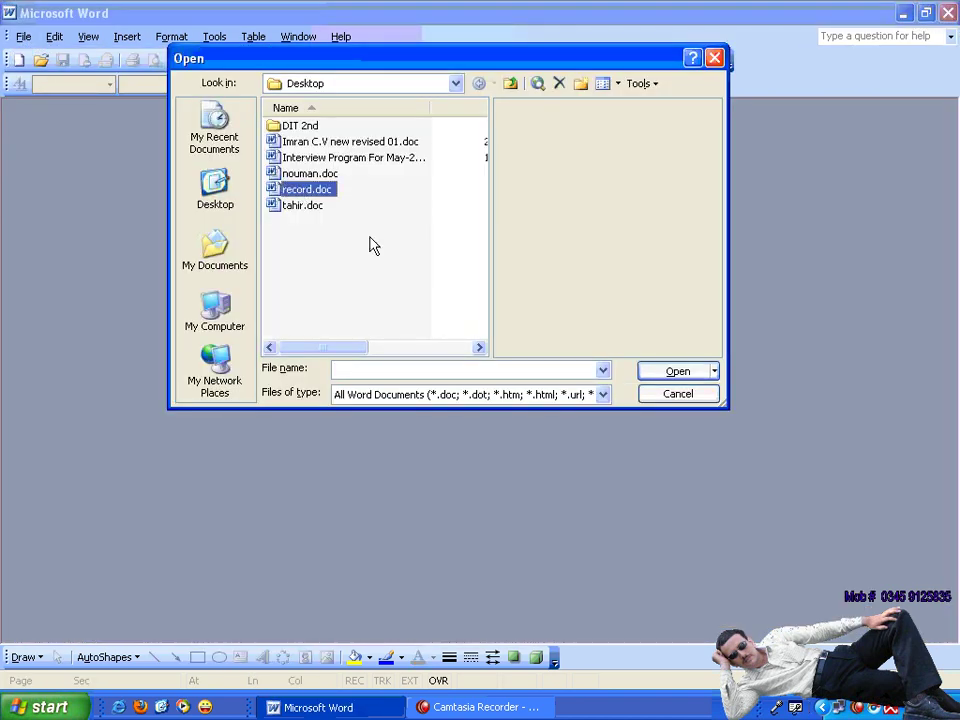
{"action": "left_click", "coordinate": [662, 375]}
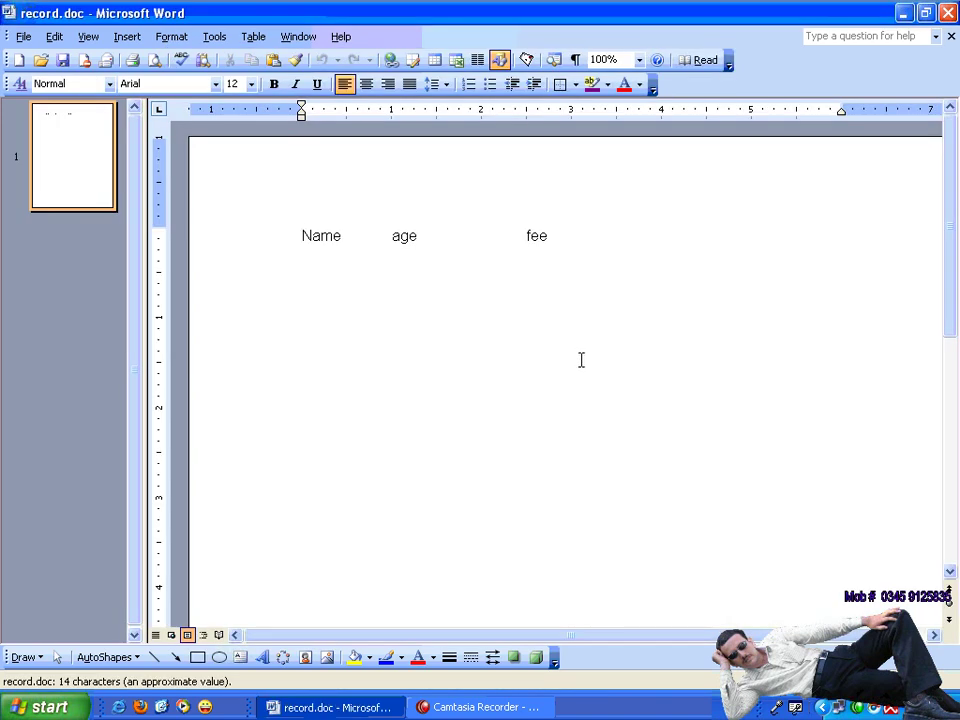
{"action": "double_click", "coordinate": [146, 240]}
{"action": "left_click", "coordinate": [257, 275]}
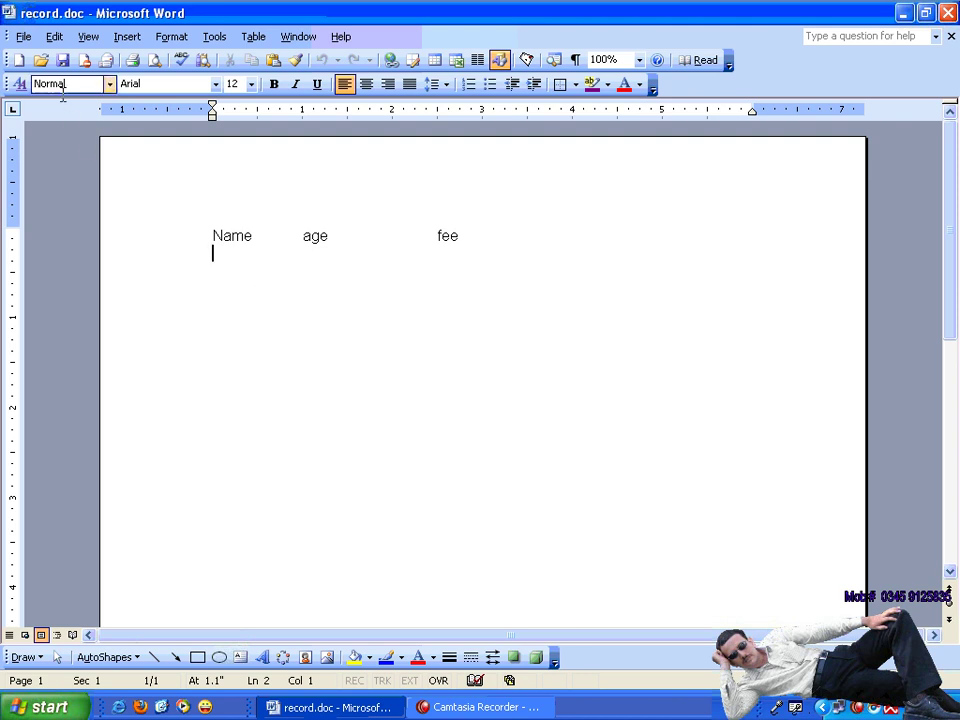
Open the earlier of the two automatic versions of record.doc, review its records and close that version.
{"action": "left_click", "coordinate": [25, 37]}
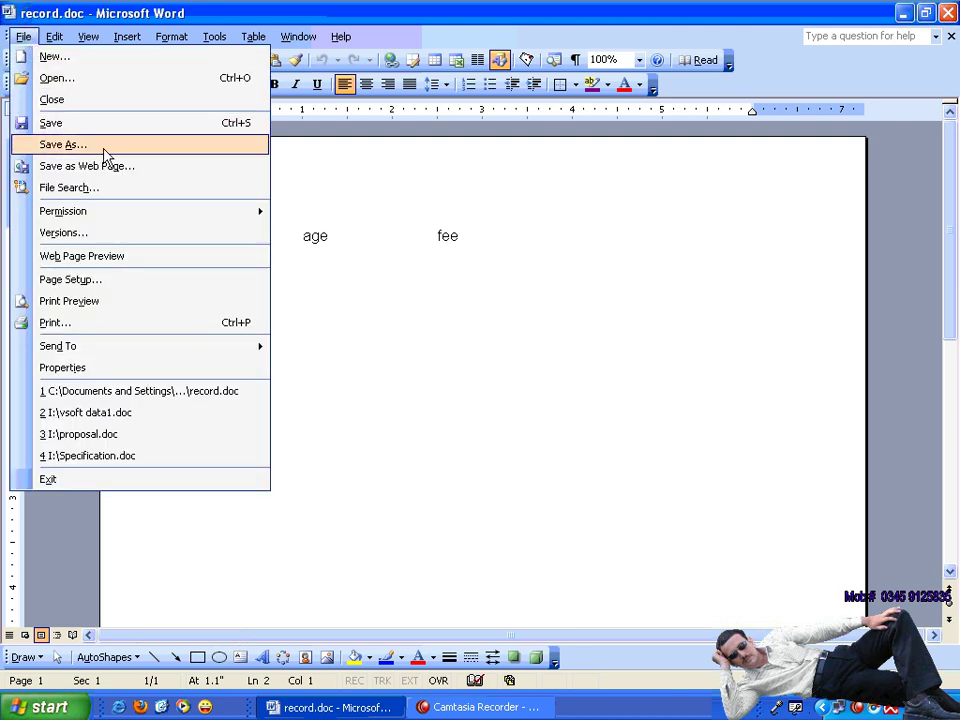
{"action": "left_click", "coordinate": [100, 236]}
{"action": "left_click", "coordinate": [622, 364]}
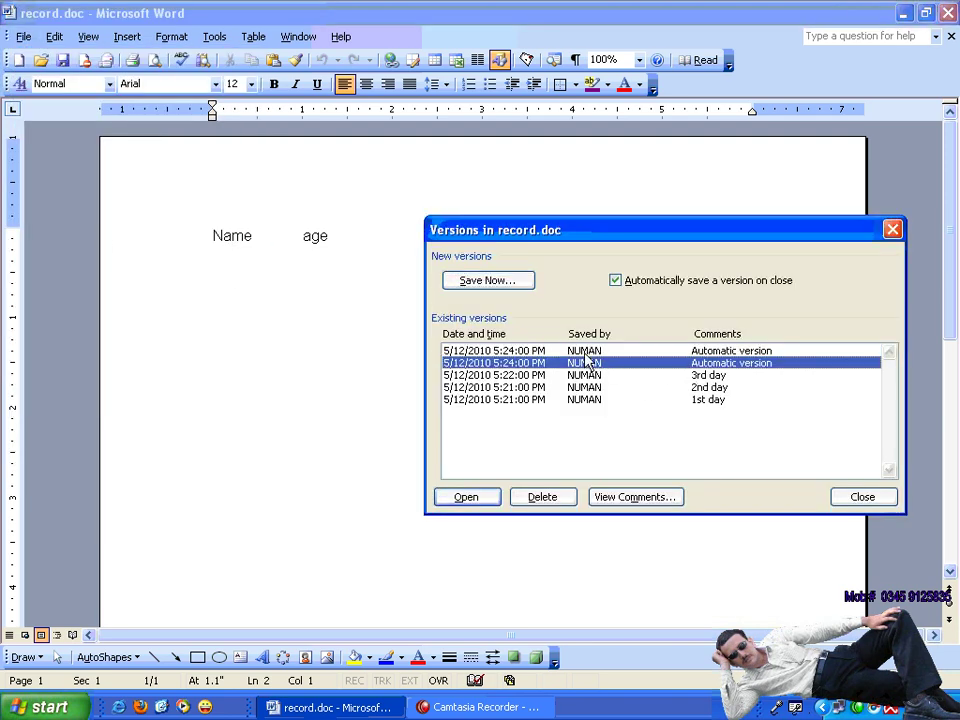
{"action": "left_click", "coordinate": [466, 497]}
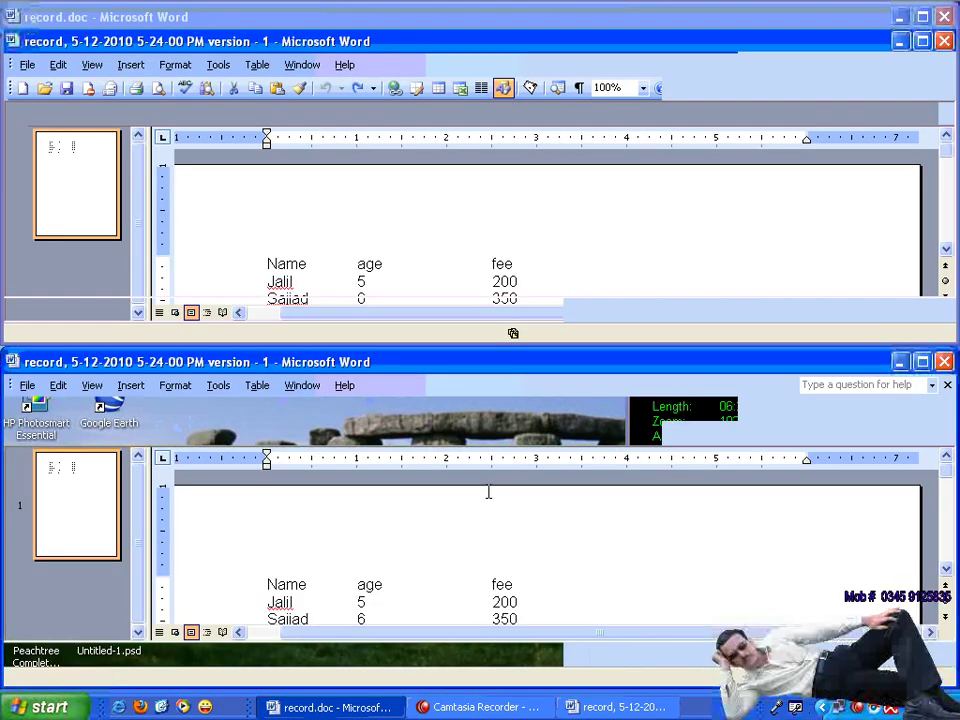
{"action": "scroll", "coordinate": [461, 530], "scroll_direction": "down", "scroll_amount": 2}
{"action": "scroll", "coordinate": [461, 530], "scroll_direction": "down", "scroll_amount": 1}
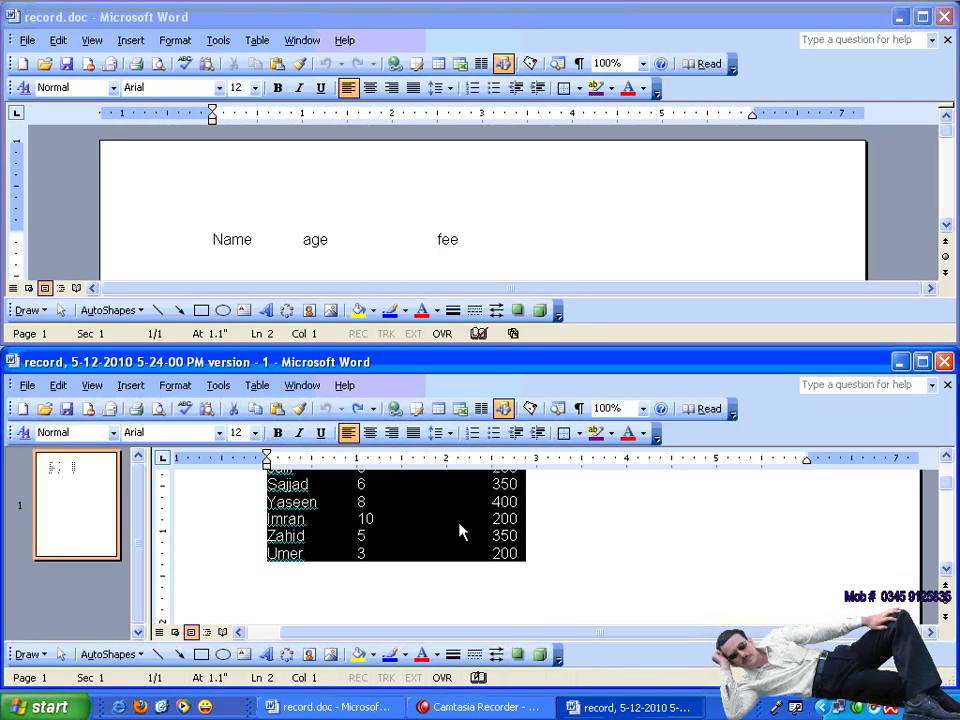
{"action": "left_click", "coordinate": [945, 362]}
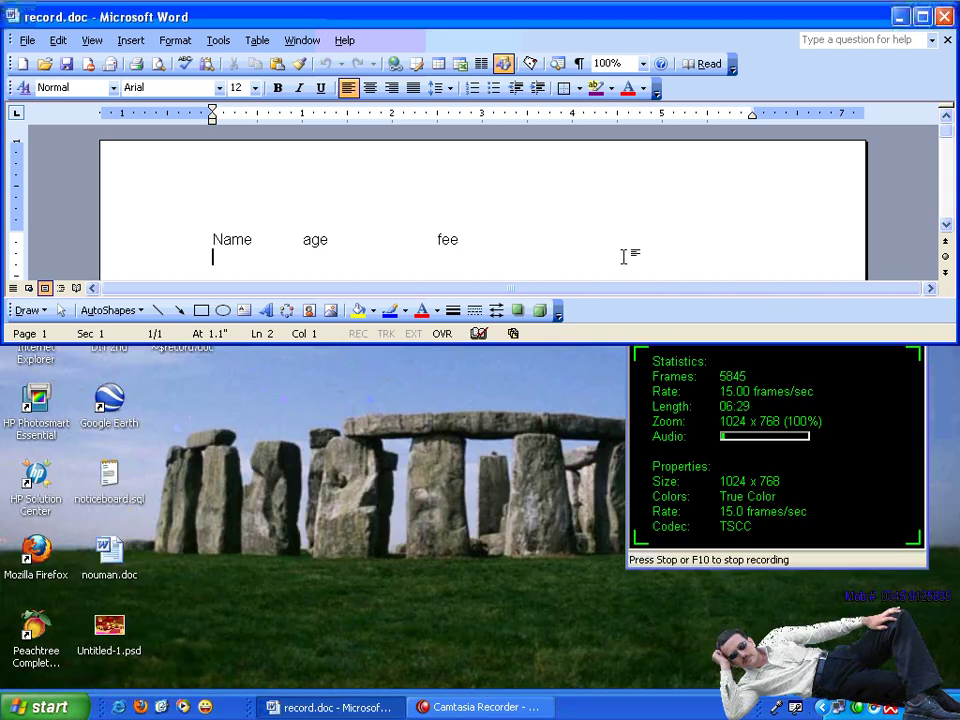
Paste the copied records back below the header row of record.doc and maximize its window.
{"action": "key", "text": "Return"}
{"action": "key", "text": "ctrl+v"}
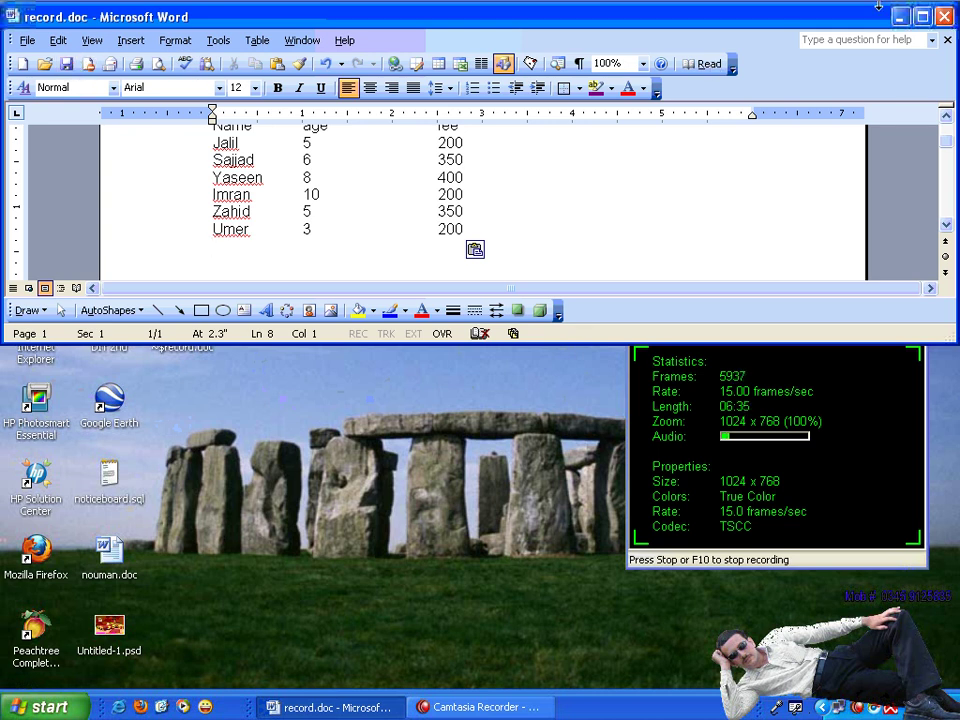
{"action": "left_click", "coordinate": [922, 16]}
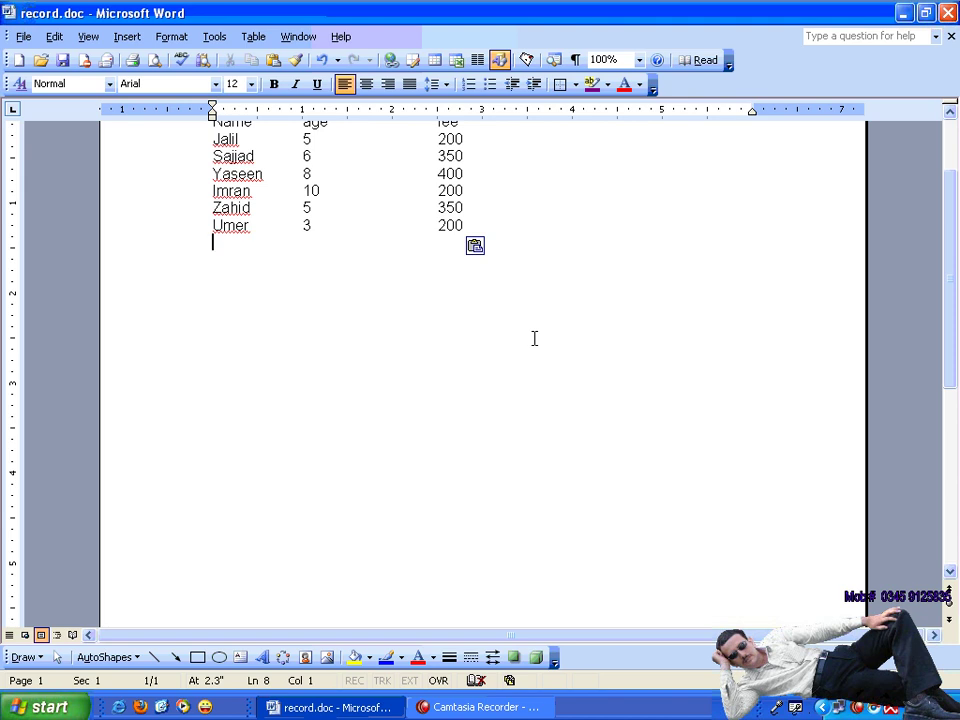
{"action": "key", "text": "Return"}
{"action": "scroll", "coordinate": [401, 289], "scroll_direction": "up", "scroll_amount": 2}
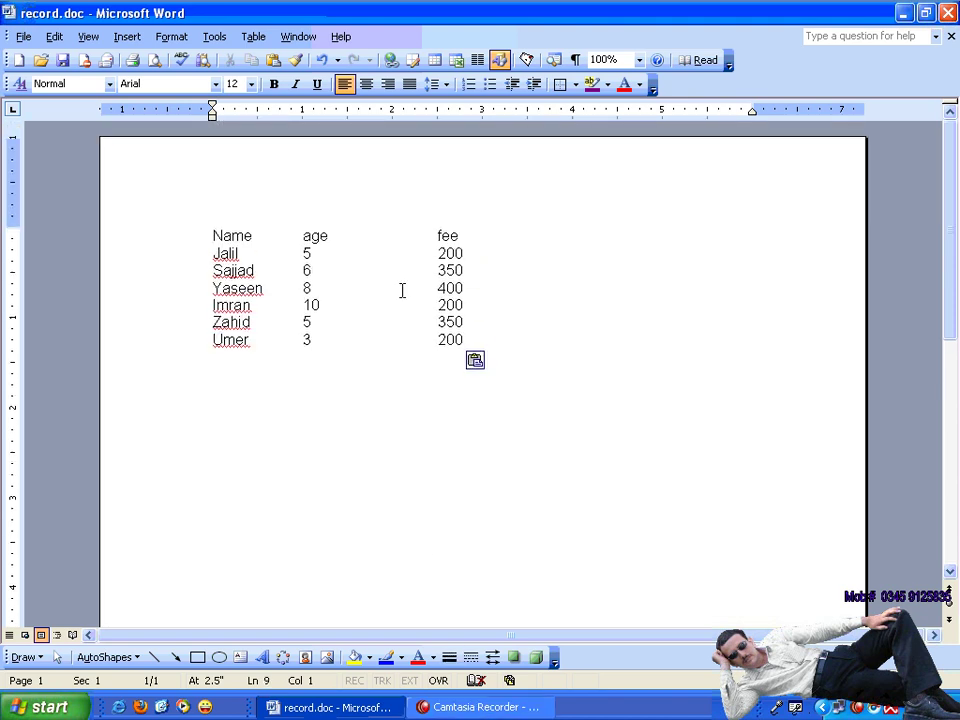
Close record.doc, create a new blank document and hide its page thumbnails.
{"action": "left_click", "coordinate": [950, 36]}
{"action": "left_click", "coordinate": [20, 60]}
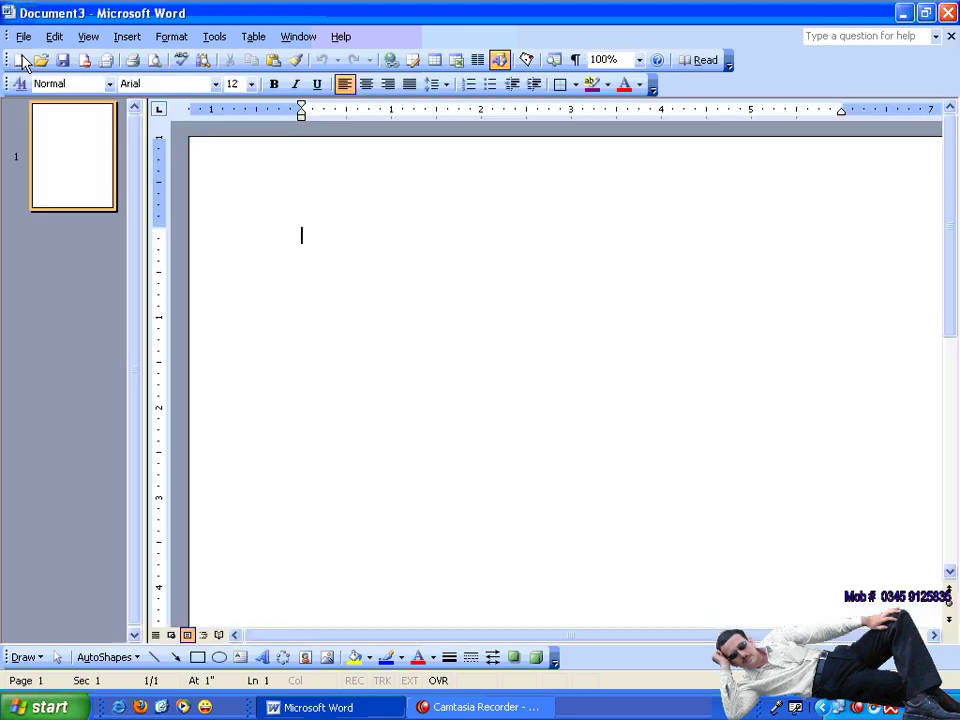
{"action": "double_click", "coordinate": [141, 268]}
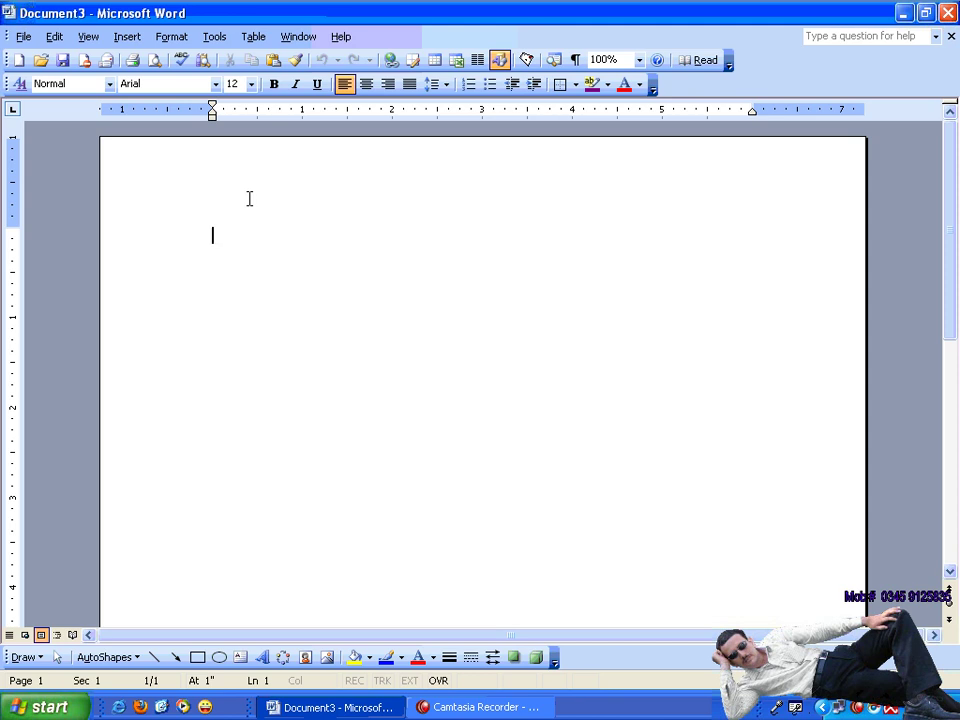
Set the new blank document to automatically save a version on close.
{"action": "left_click", "coordinate": [22, 37]}
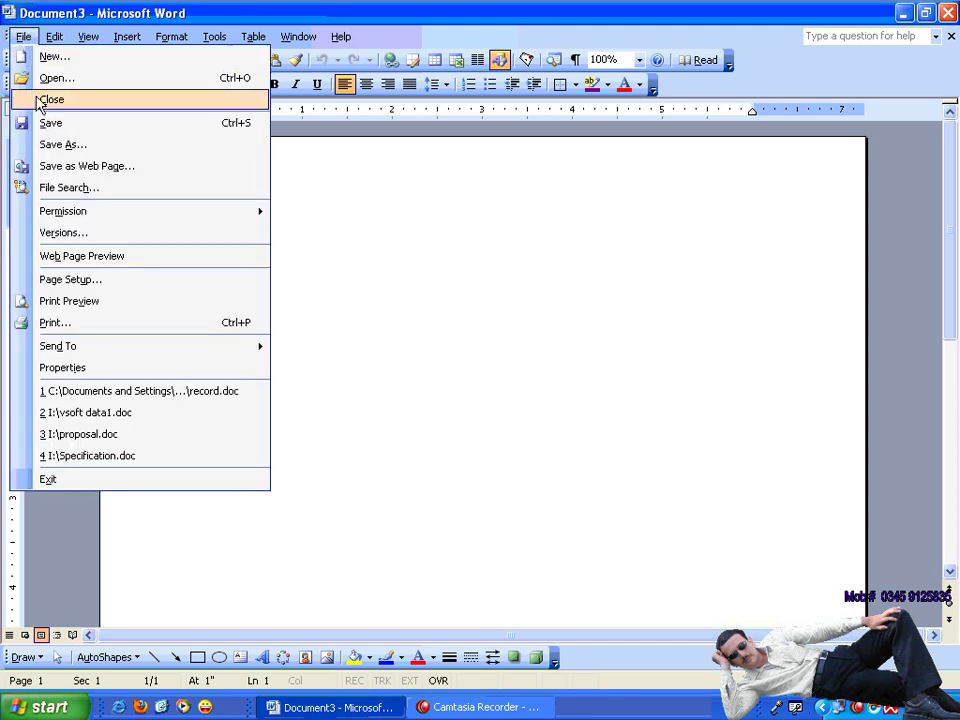
{"action": "left_click", "coordinate": [95, 233]}
{"action": "left_click", "coordinate": [677, 288]}
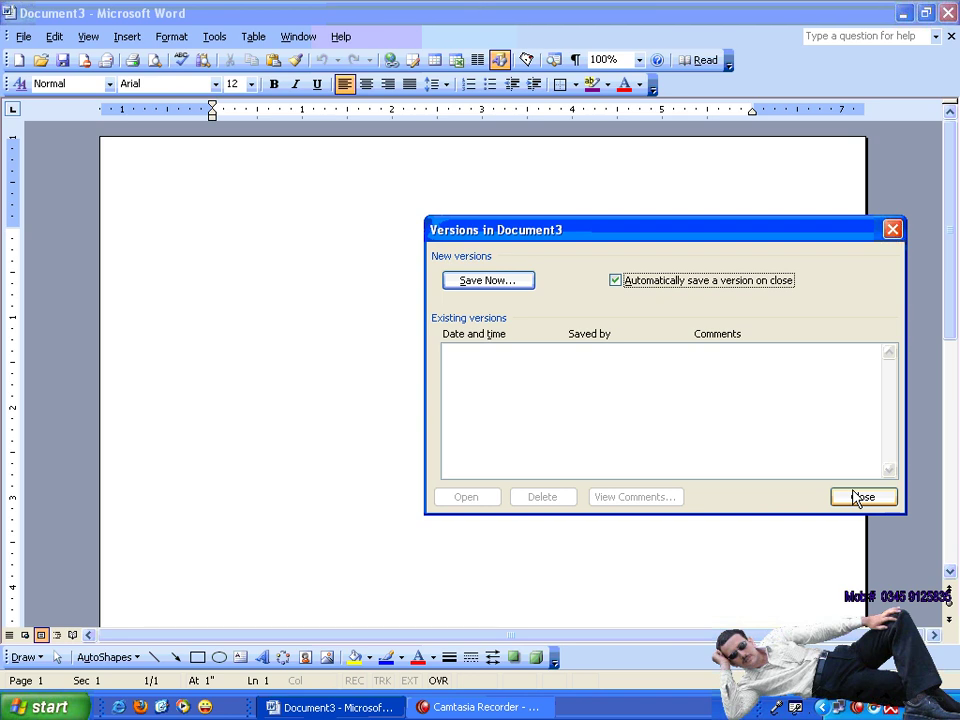
{"action": "left_click", "coordinate": [862, 497]}
Enter the heading "Notes" on the first line and start a new line below it.
{"action": "type", "text": "r"}
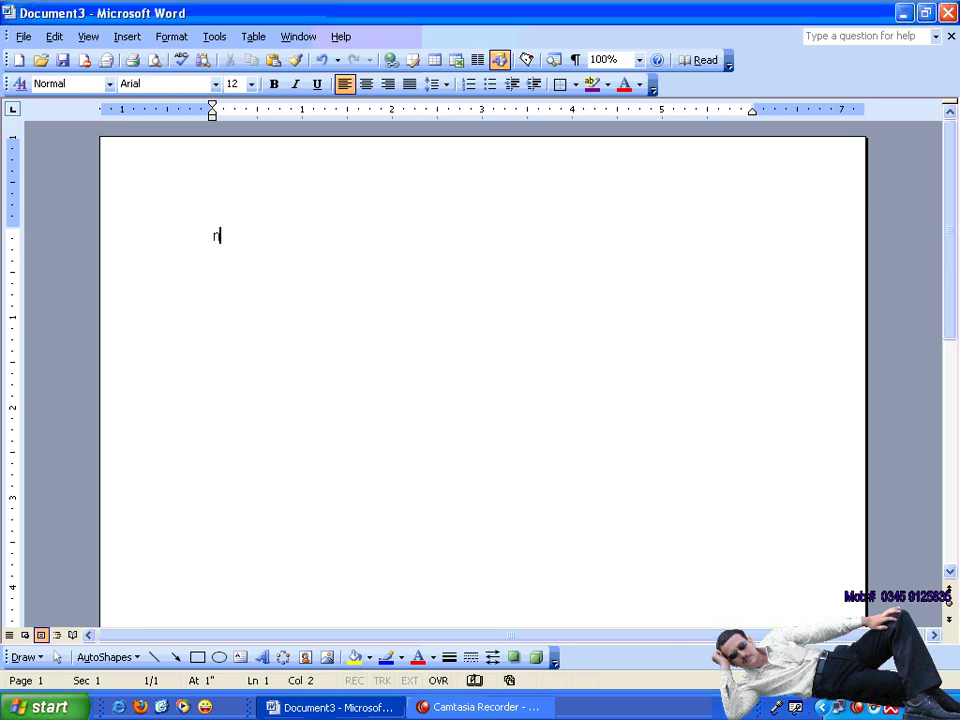
{"action": "type", "text": "otes"}
{"action": "key", "text": "Return"}
Save the new document on the Desktop as a Word document named notes.
{"action": "left_click", "coordinate": [24, 37]}
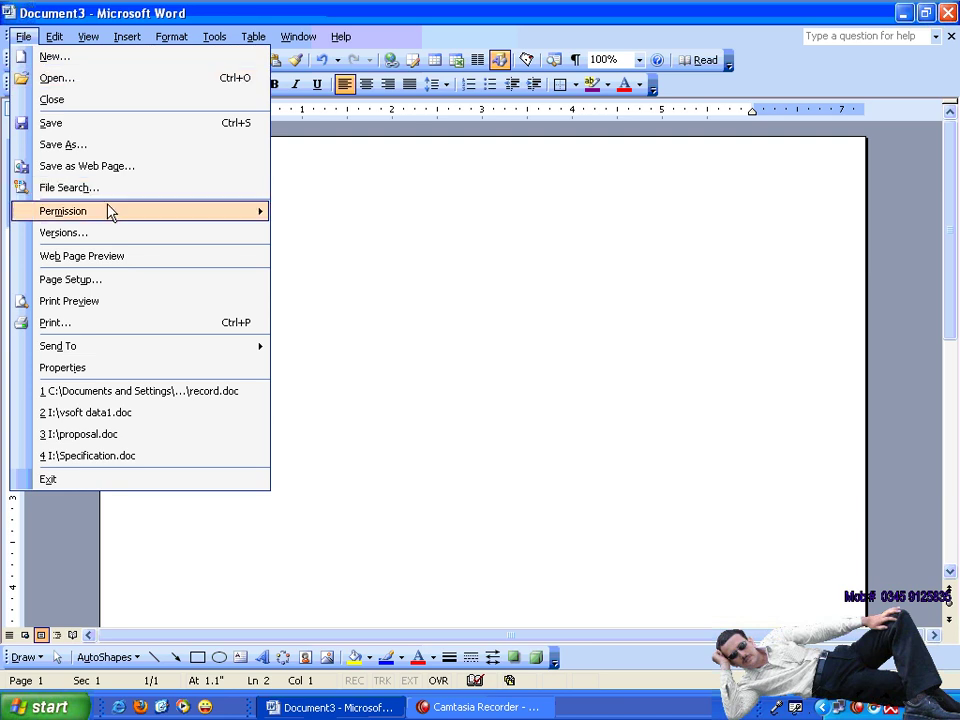
{"action": "left_click", "coordinate": [103, 144]}
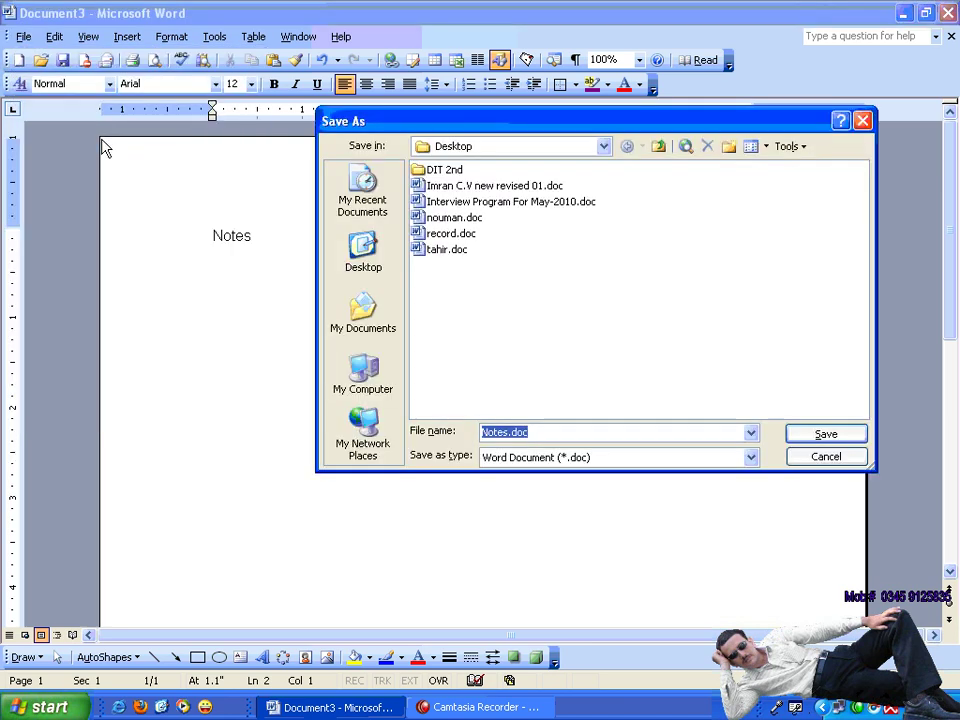
{"action": "left_click", "coordinate": [376, 268]}
{"action": "type", "text": "n"}
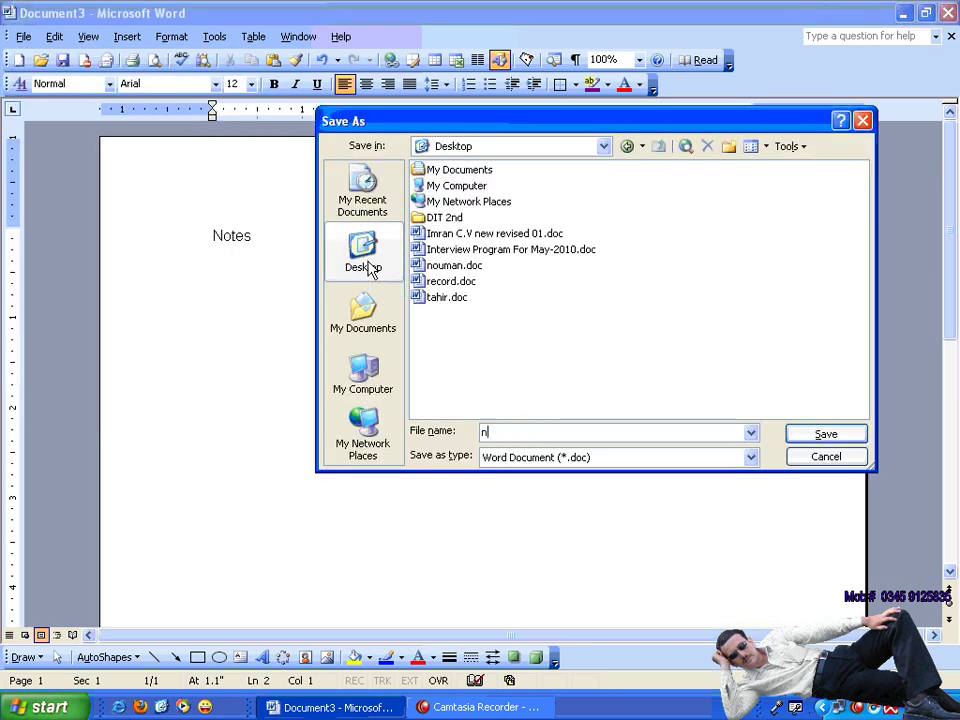
{"action": "type", "text": "ortes"}
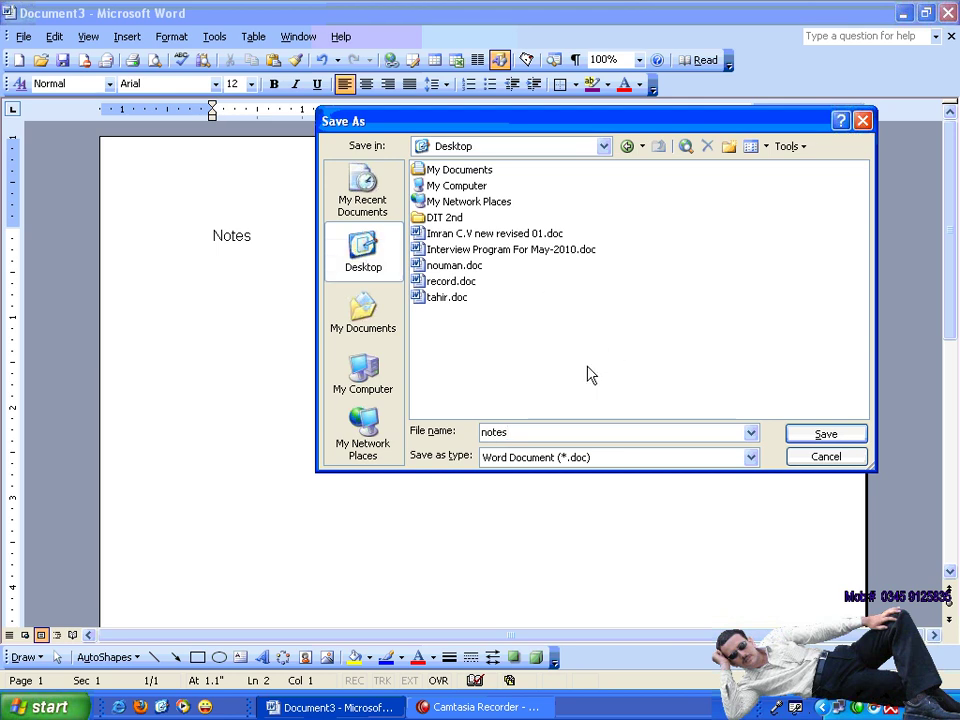
{"action": "left_click", "coordinate": [824, 434]}
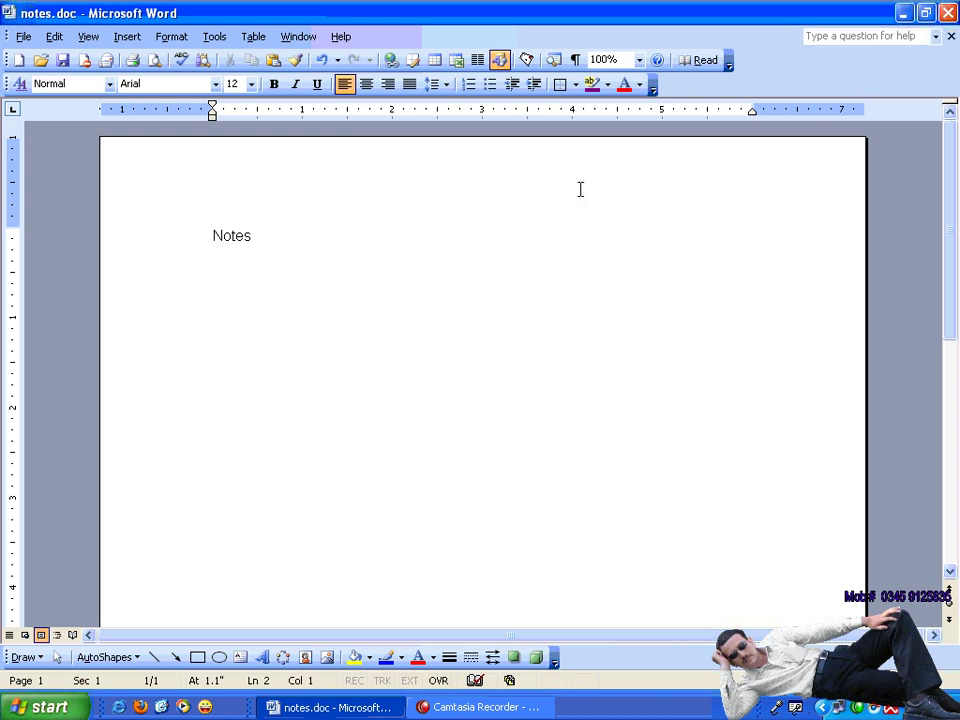
Fill about three lines under the Notes heading with random filler text starting with "Xzvbkzbvxcmbxm".
{"action": "type", "text": "x"}
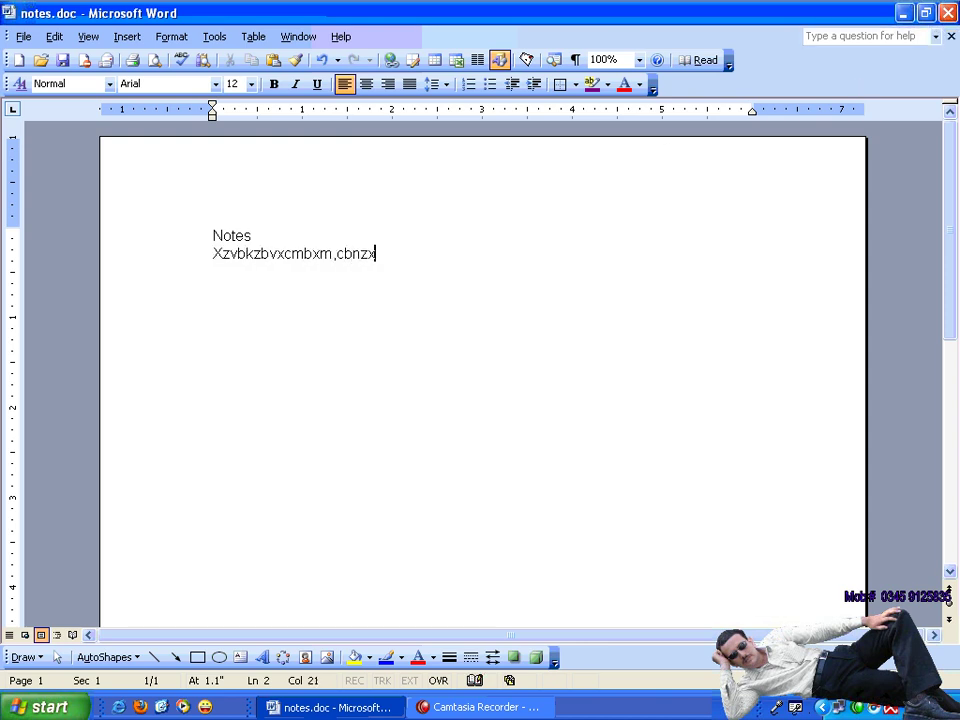
{"action": "type", "text": "zvbkzbvxcmbxm,cbnzxcvbxzcvmbzxmvmzxbnvmxzbcvmbxzm"}
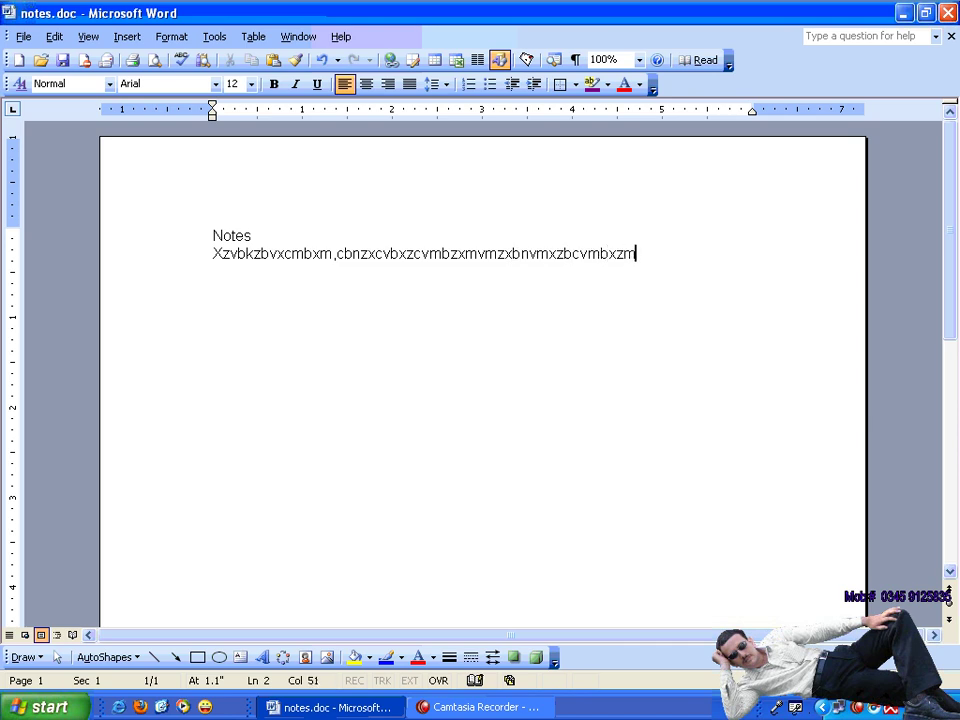
{"action": "type", "text": "vbmx,zcbvm,bzm,xvbm,bxcmvbzm,cbvmbxzv"}
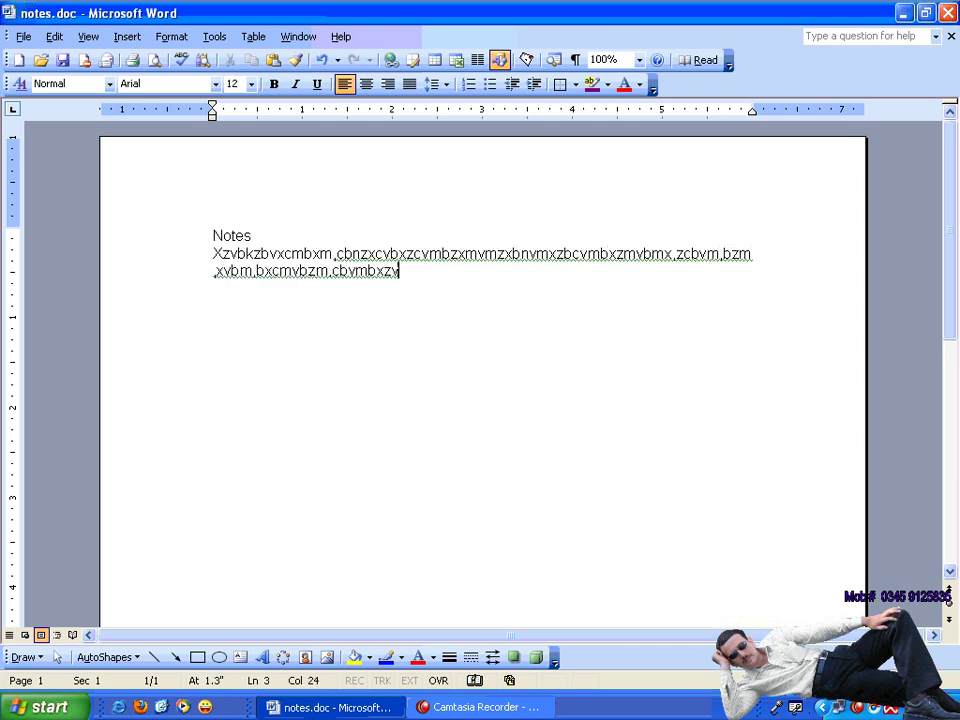
{"action": "type", "text": "zxncvmbxzmvbzxvxzm"}
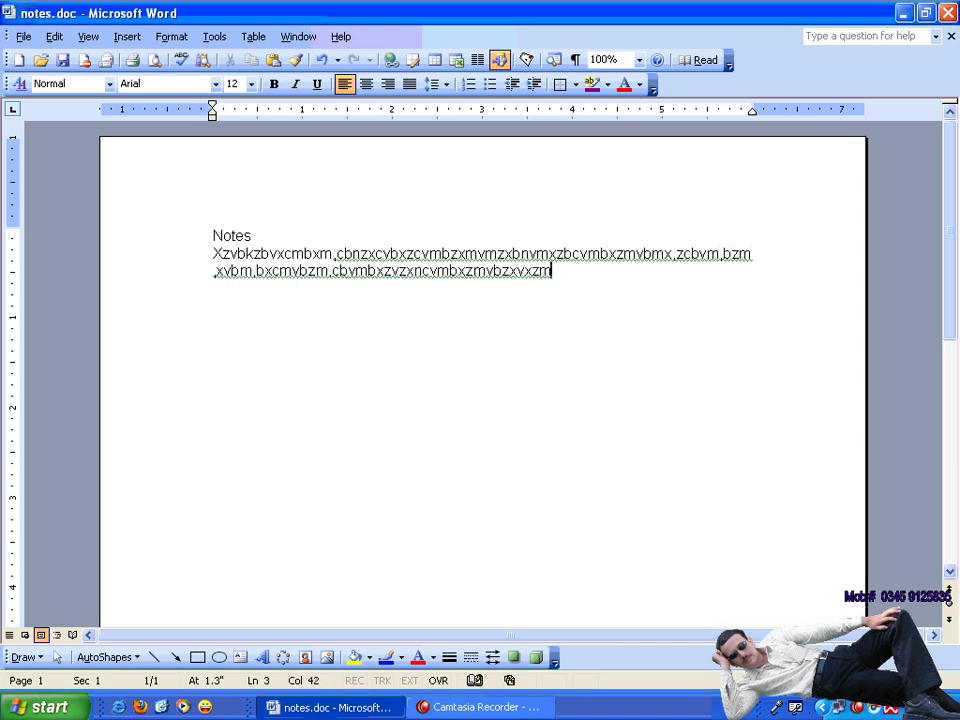
{"action": "type", "text": "vm,xzbcvm,bxzm,cvbmbxzccvxzm"}
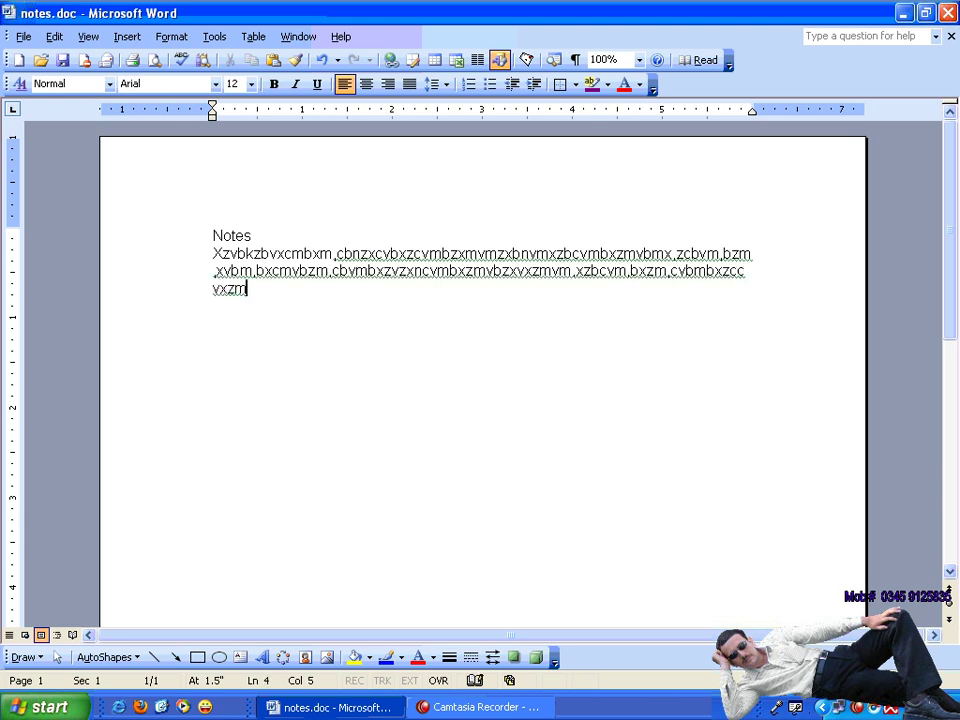
{"action": "type", "text": "vbmxzcbm."}
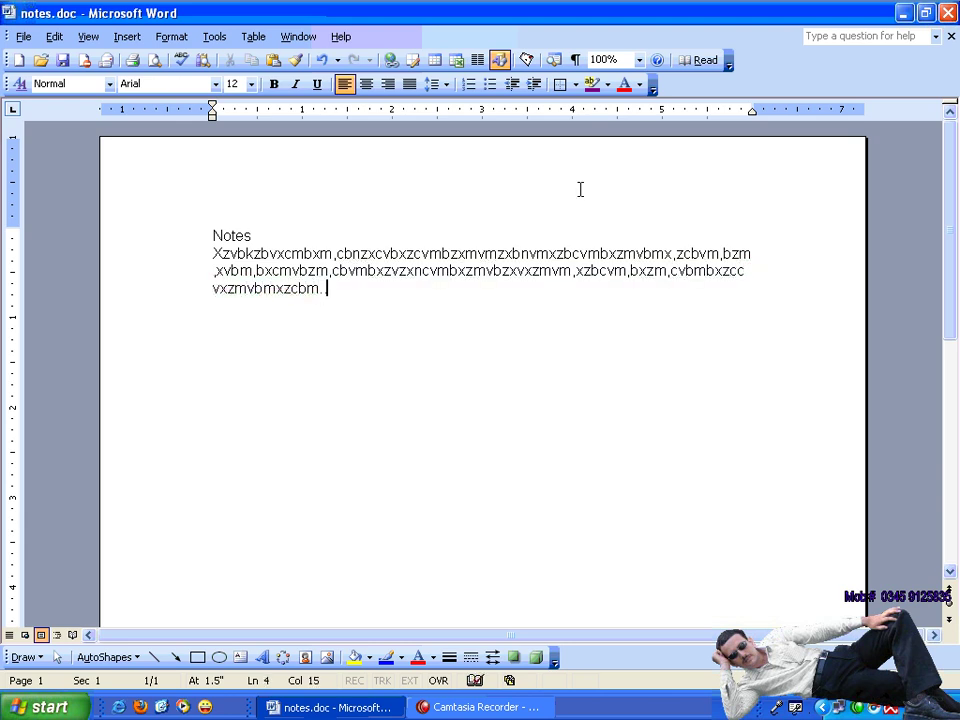
Close notes.doc so a version is saved automatically, and reopen it from the recently used files.
{"action": "key", "text": "ctrl+w"}
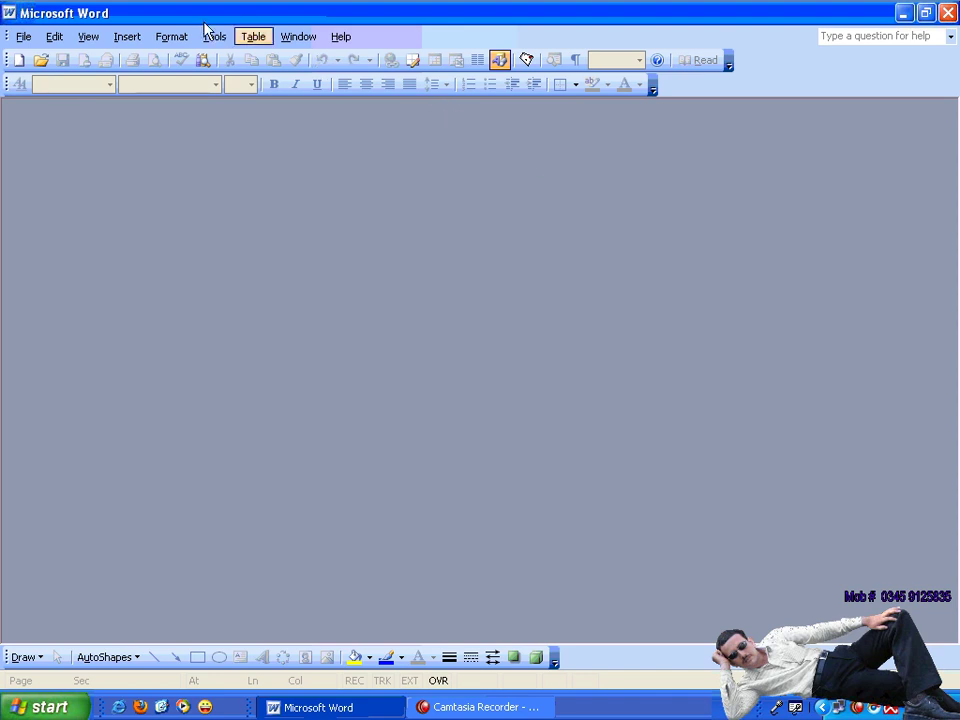
{"action": "left_click", "coordinate": [22, 37]}
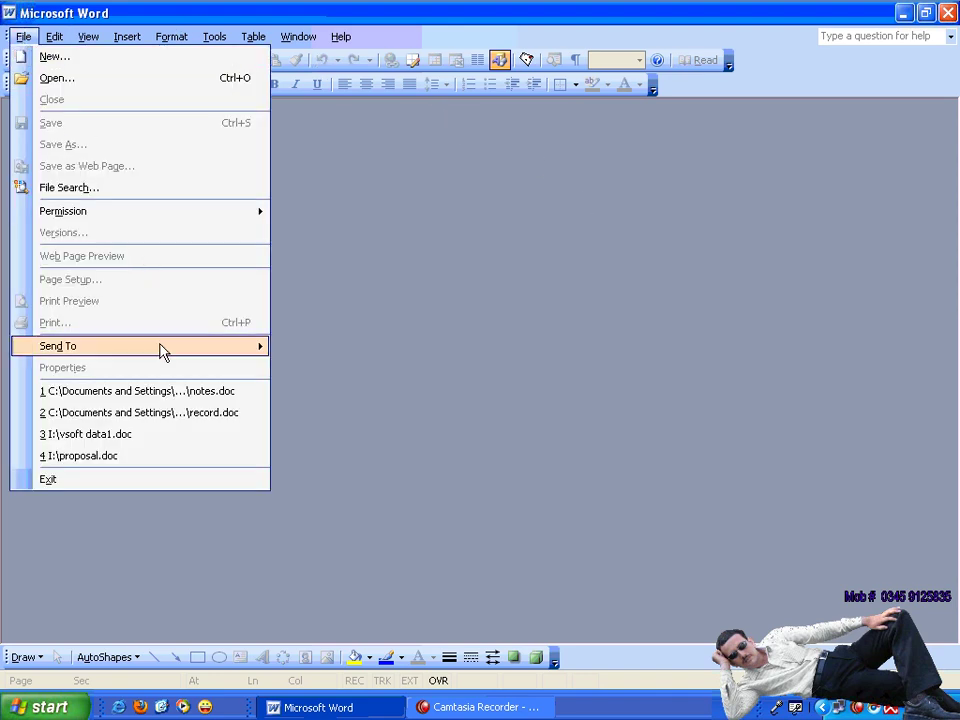
{"action": "left_click", "coordinate": [225, 390]}
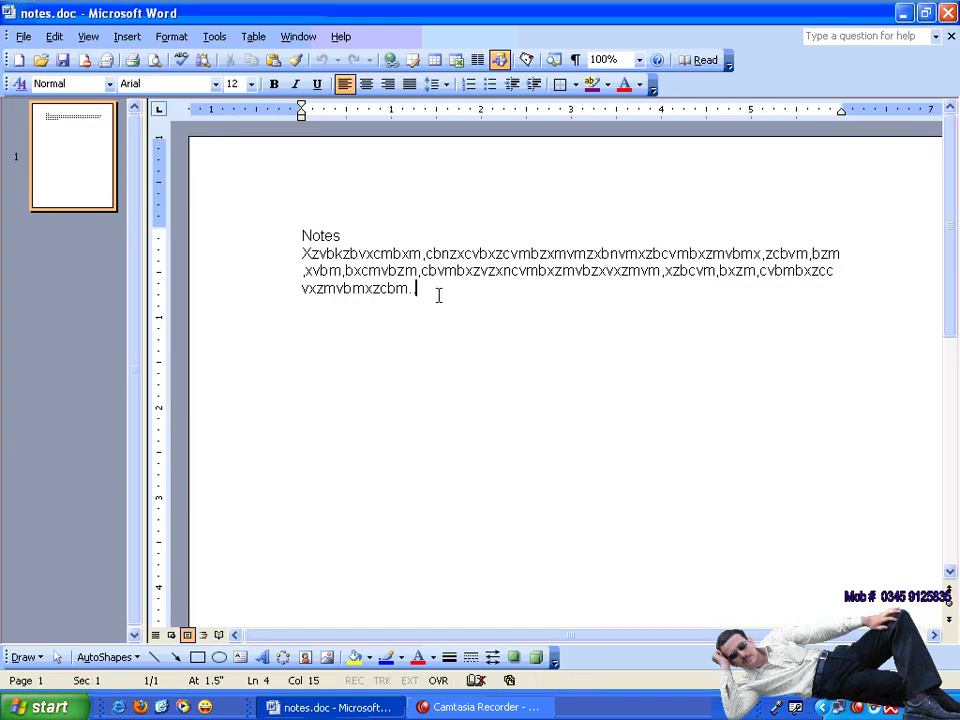
Continue the filler text at the end of the Notes paragraph with about two more lines of random letters starting with ".sdgfsdfjgsjkfhdkjhg".
{"action": "type", "text": ".sdgfsdfjgsjkfhdkjhg"}
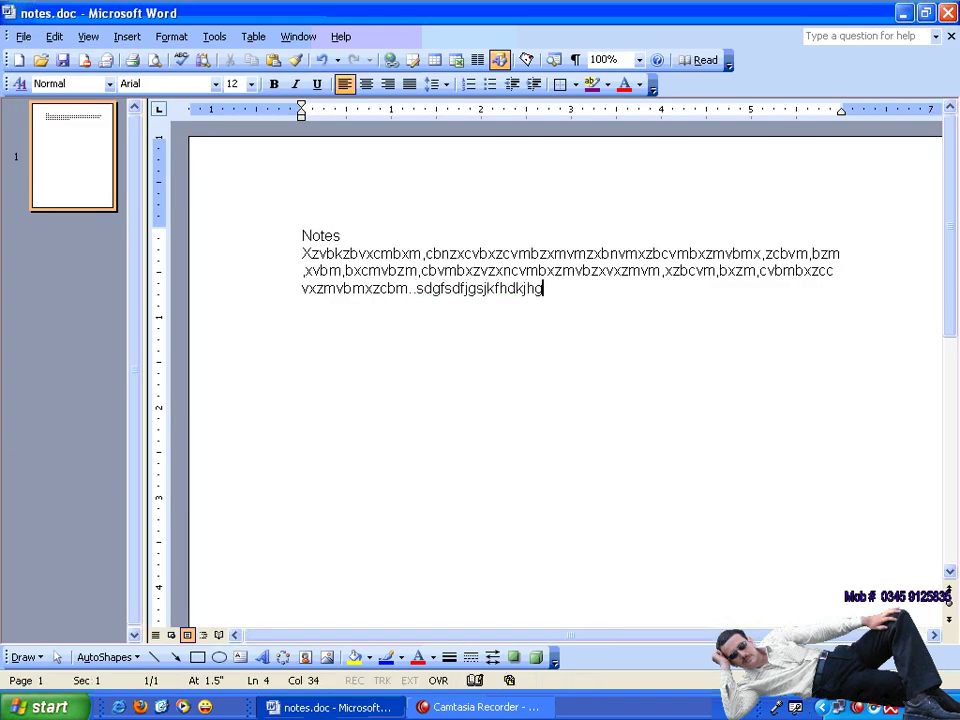
{"action": "type", "text": "kjhjklsdfhgjkshdkjghkjlshdkjghkjslhgkjhsdkjf"}
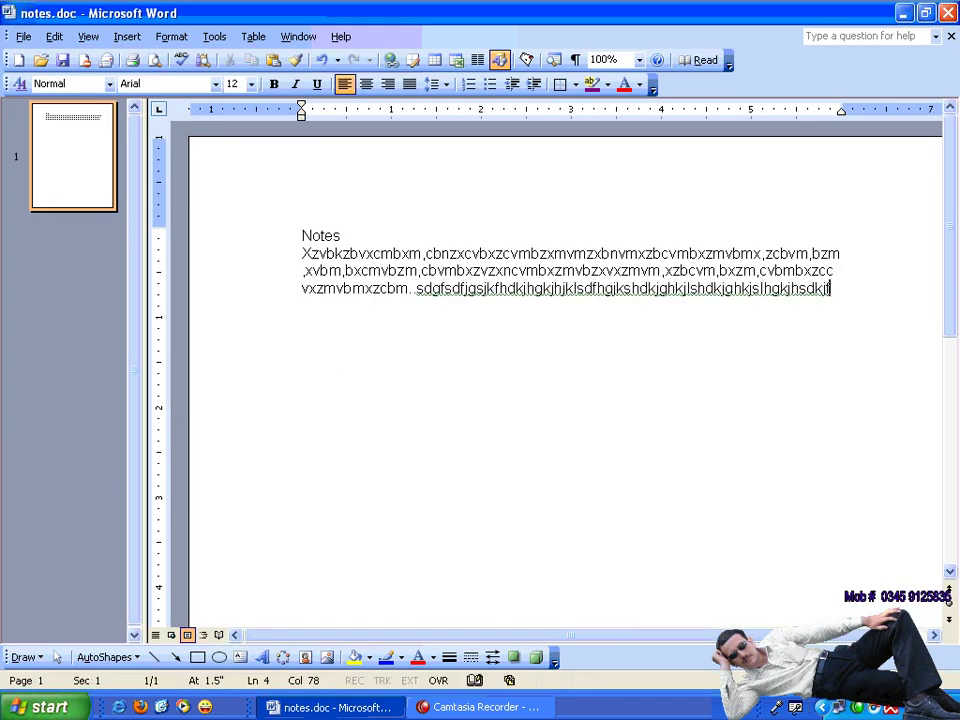
{"action": "type", "text": "ghkjsdhgkjsdhfkgskdjfhgkjdshgkjhdskfjghksdjf"}
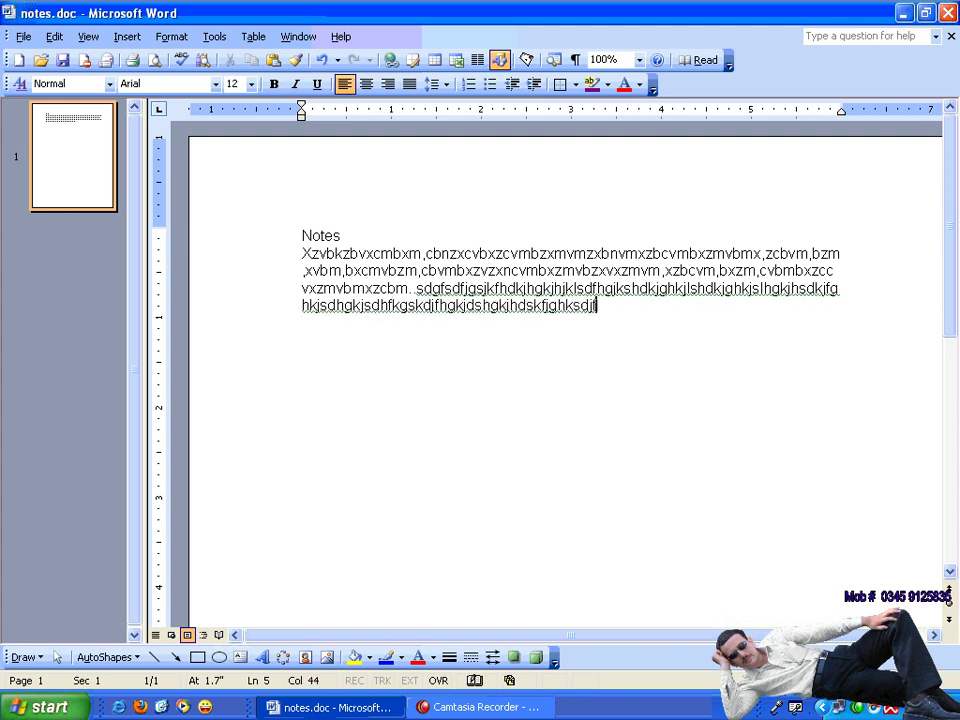
{"action": "type", "text": "hgjsdhfkghkdjshfgjkhskdjfgkdsjhfgjkhsdkjghkdjsfhgkjsdhfkghsdkjghkjsdhfkgjhsdk"}
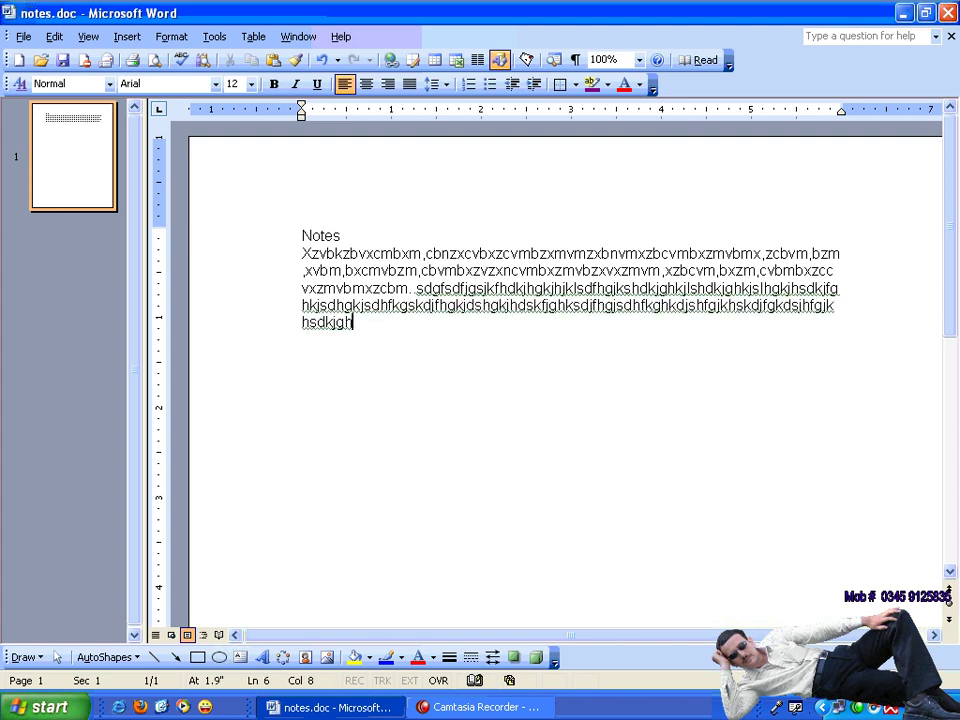
{"action": "type", "text": "jghkjsdhgksjd"}
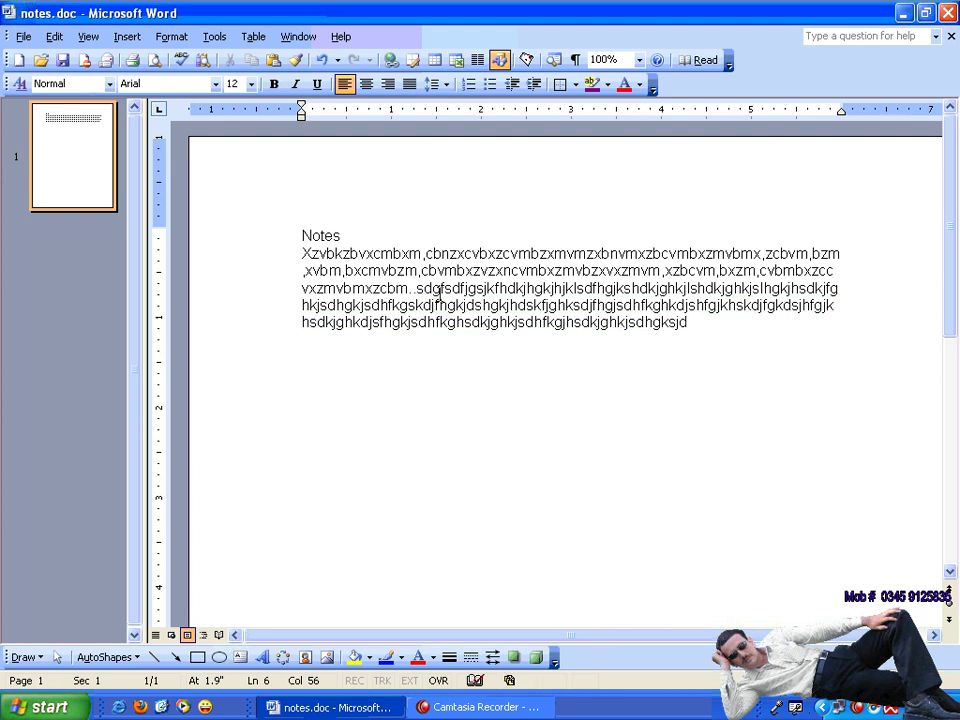
Close notes.doc to save an automatic version of the extended paragraph, and reopen it from the recently used files.
{"action": "key", "text": "ctrl+w"}
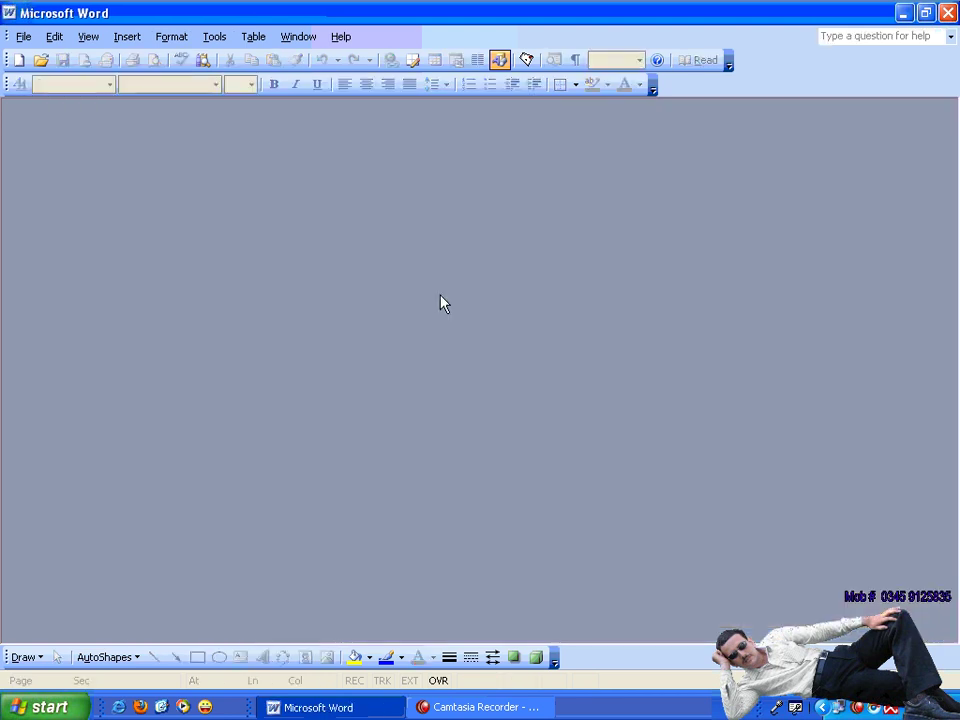
{"action": "left_click", "coordinate": [23, 37]}
{"action": "left_click", "coordinate": [139, 391]}
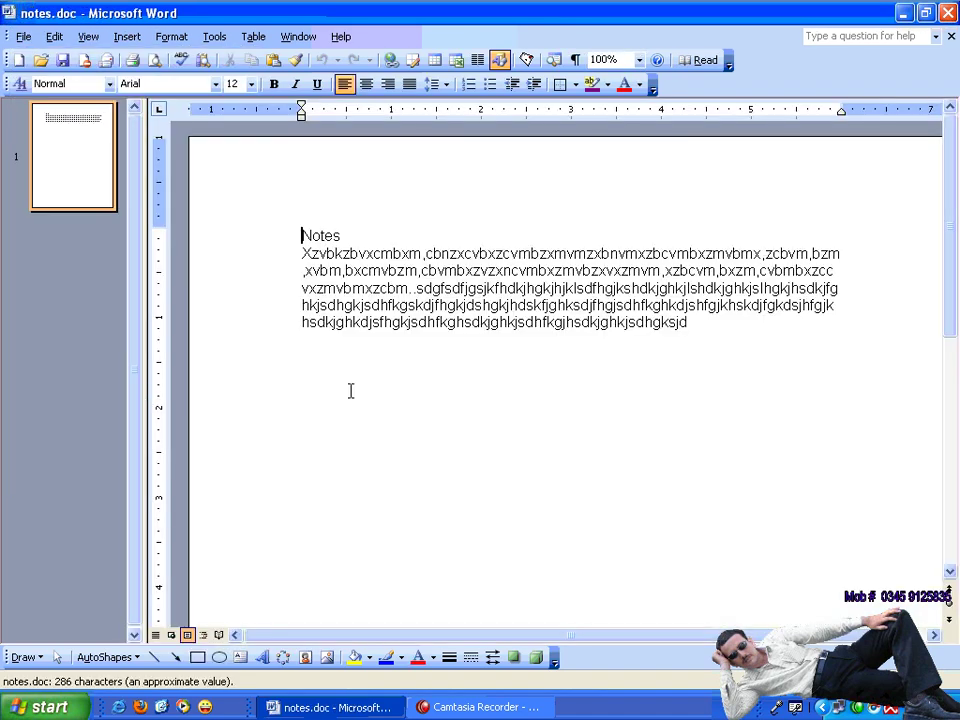
Add a new line after the last paragraph of notes.doc reading "ahsdfkhaskjhdfkhaskfhksja".
{"action": "left_click", "coordinate": [381, 351]}
{"action": "left_click", "coordinate": [744, 333]}
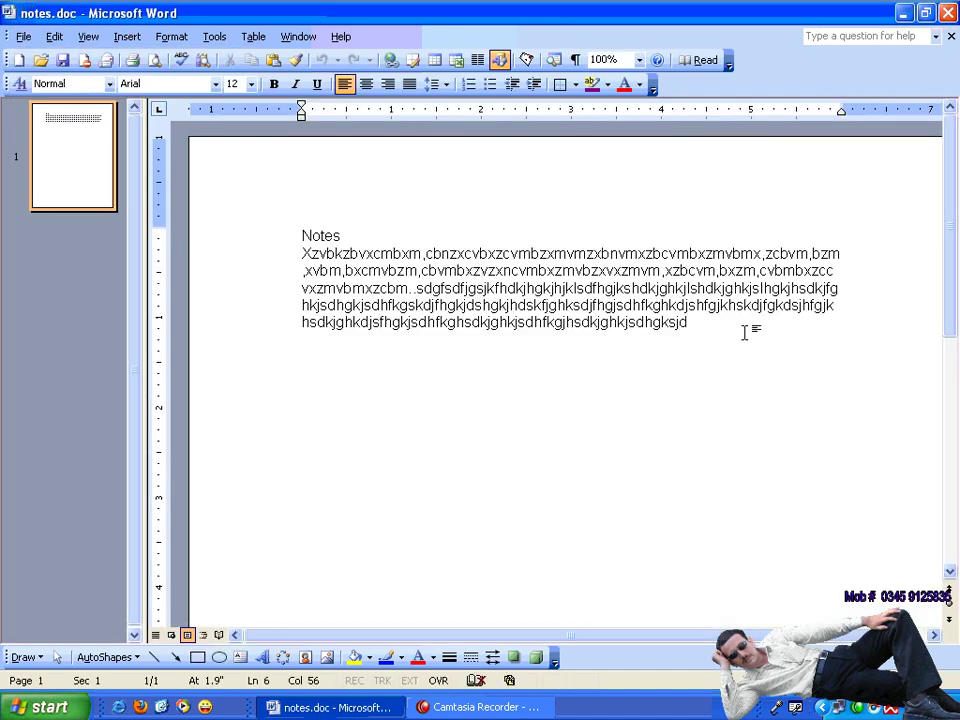
{"action": "key", "text": "Return"}
{"action": "type", "text": "ahsdfkhaskjhdfkhaskfh"}
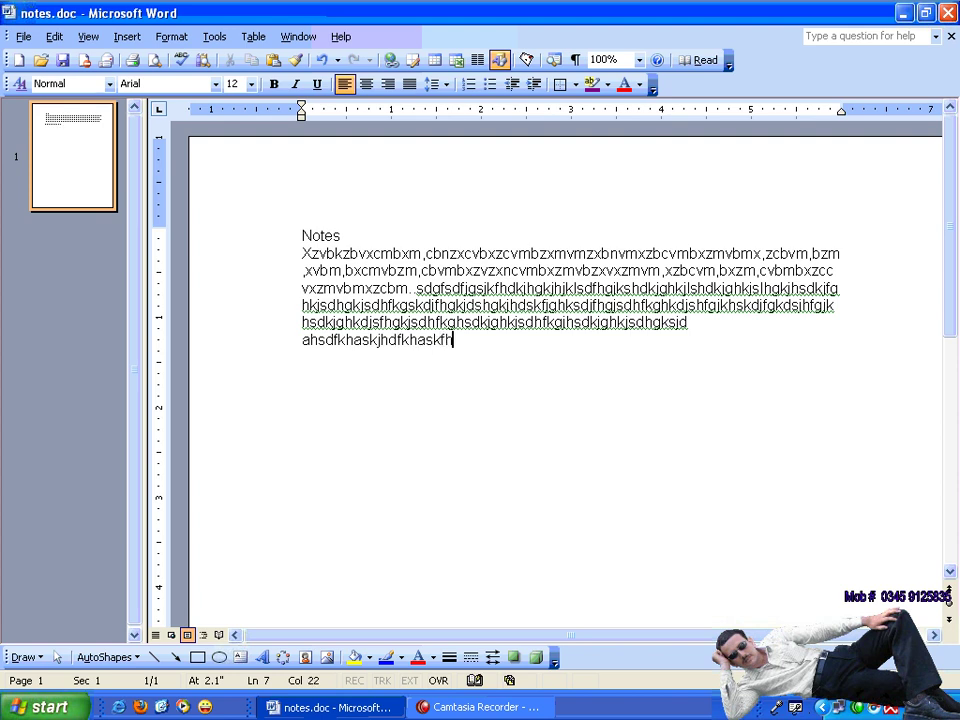
{"action": "type", "text": "ksja"}
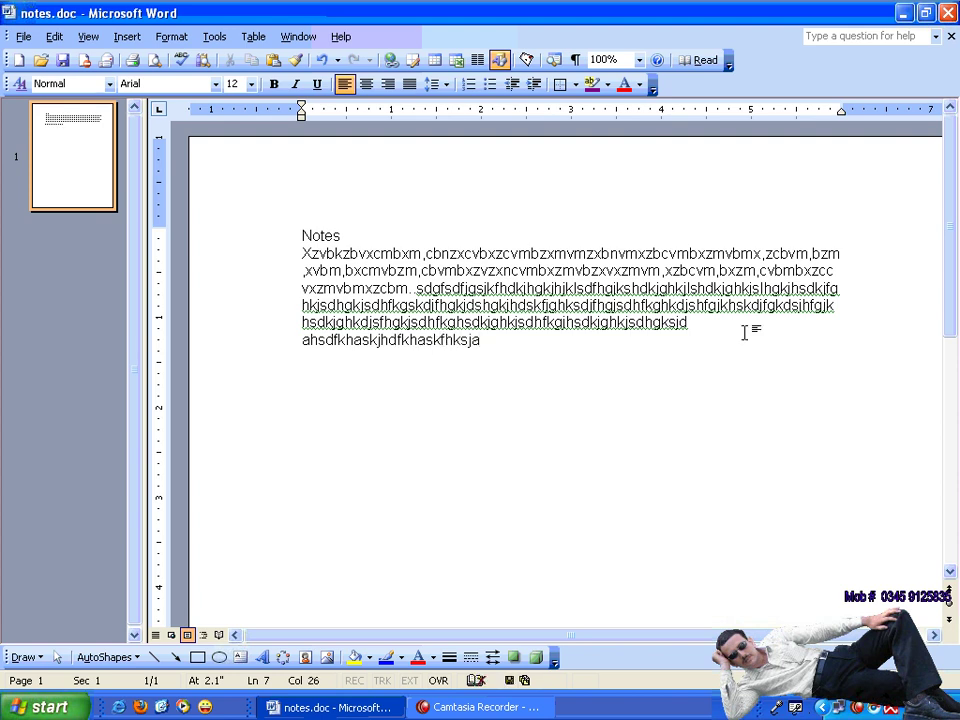
Close notes.doc so the version with the added last line is stored, and reopen it from the recent files.
{"action": "key", "text": "ctrl+w"}
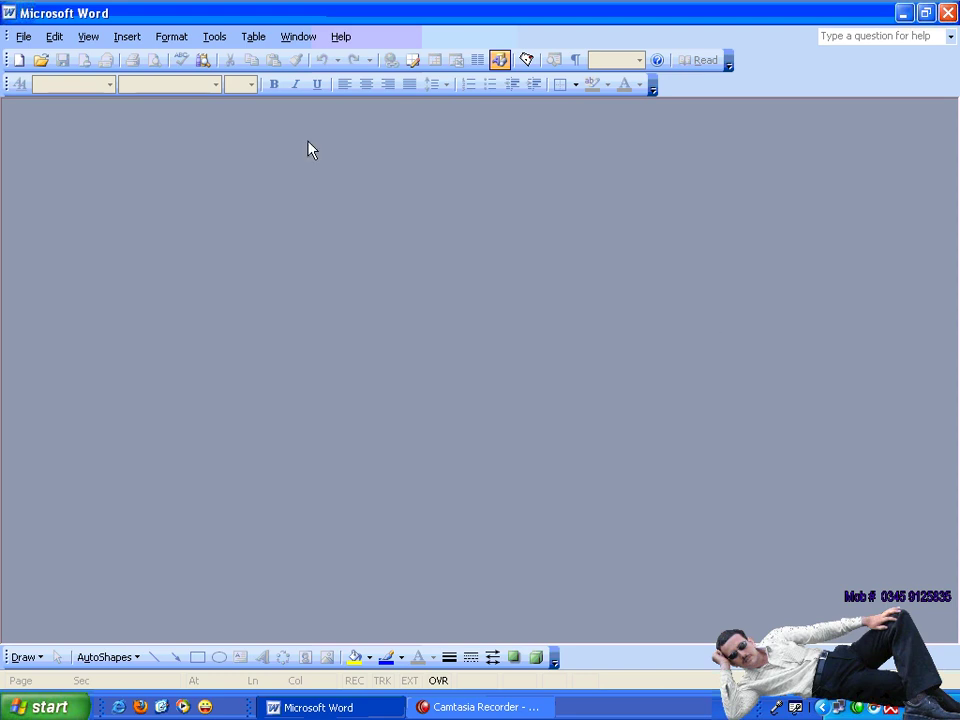
{"action": "left_click", "coordinate": [24, 37]}
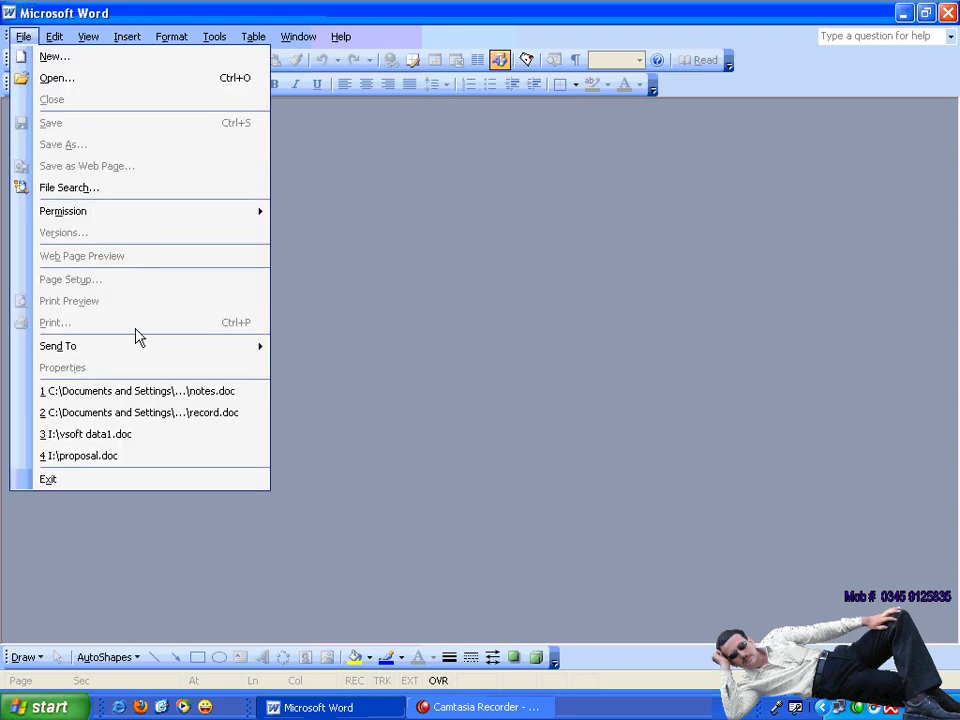
{"action": "left_click", "coordinate": [154, 391]}
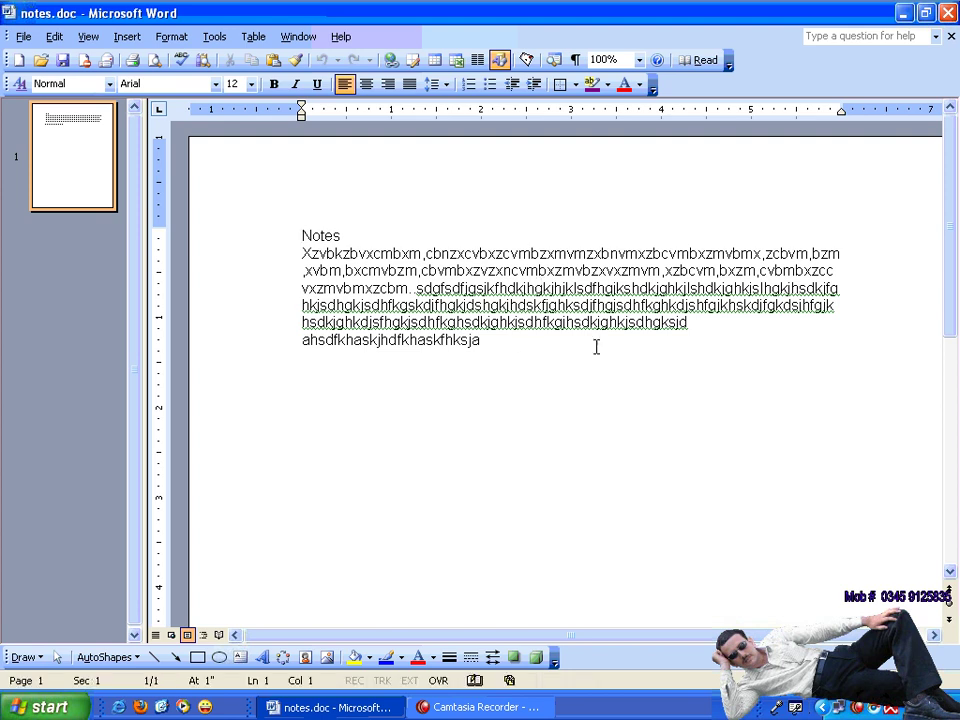
{"action": "left_click_drag", "start_coordinate": [521, 347], "coordinate": [251, 253]}
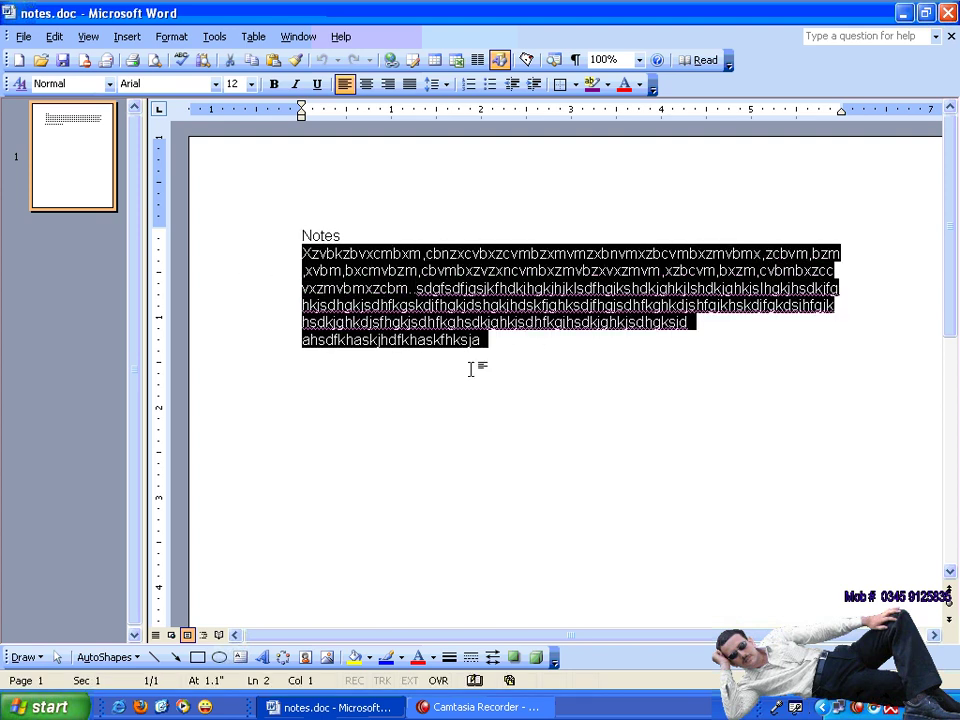
{"action": "left_click", "coordinate": [471, 377]}
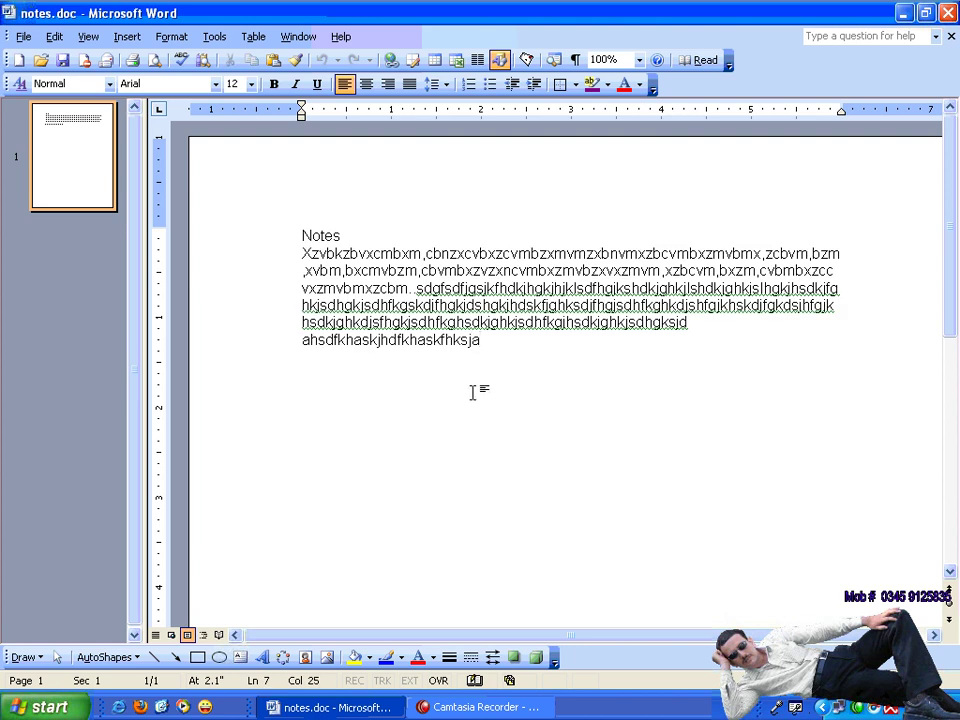
{"action": "key", "text": "Left"}
Open the oldest automatic version of notes.doc, dated 5/12/2010 5:27:00 PM, for review, close it and maximize the main document.
{"action": "left_click", "coordinate": [24, 40]}
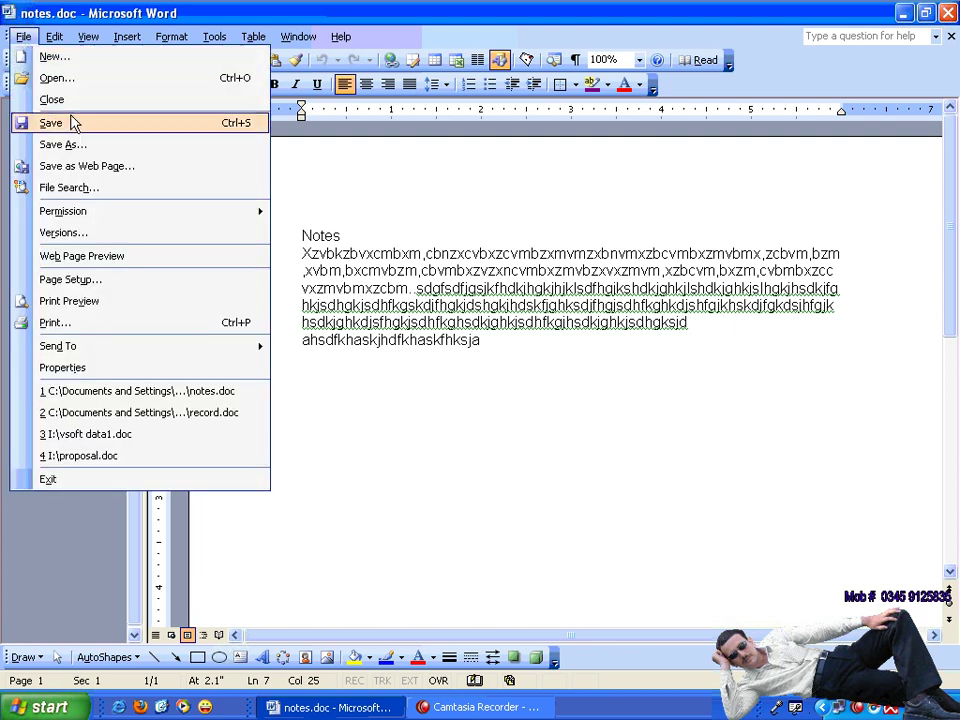
{"action": "left_click", "coordinate": [122, 236]}
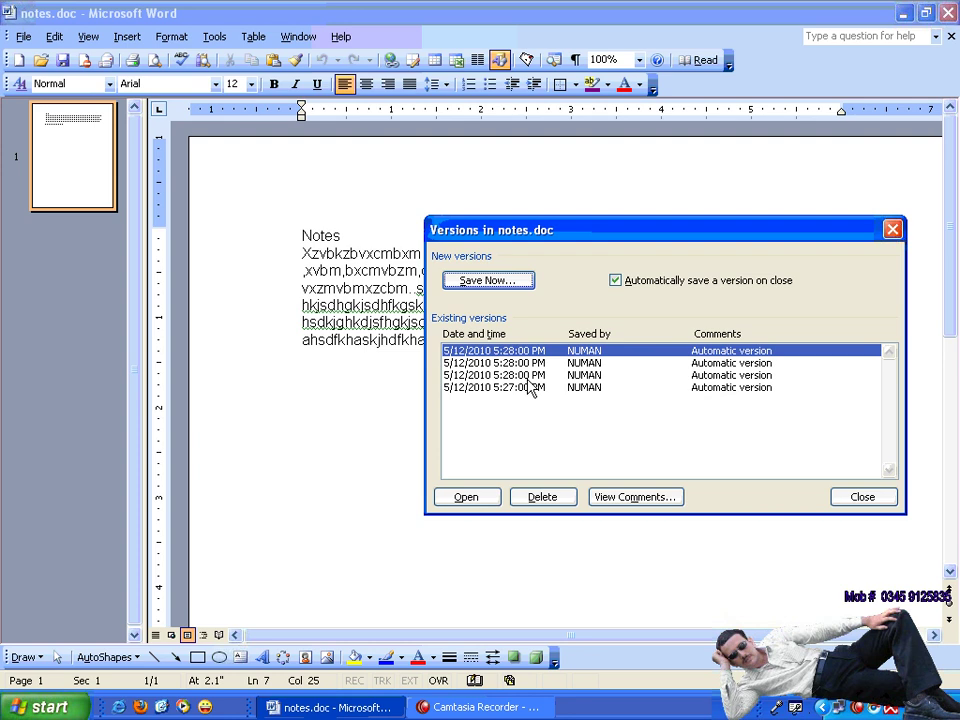
{"action": "left_click", "coordinate": [592, 389]}
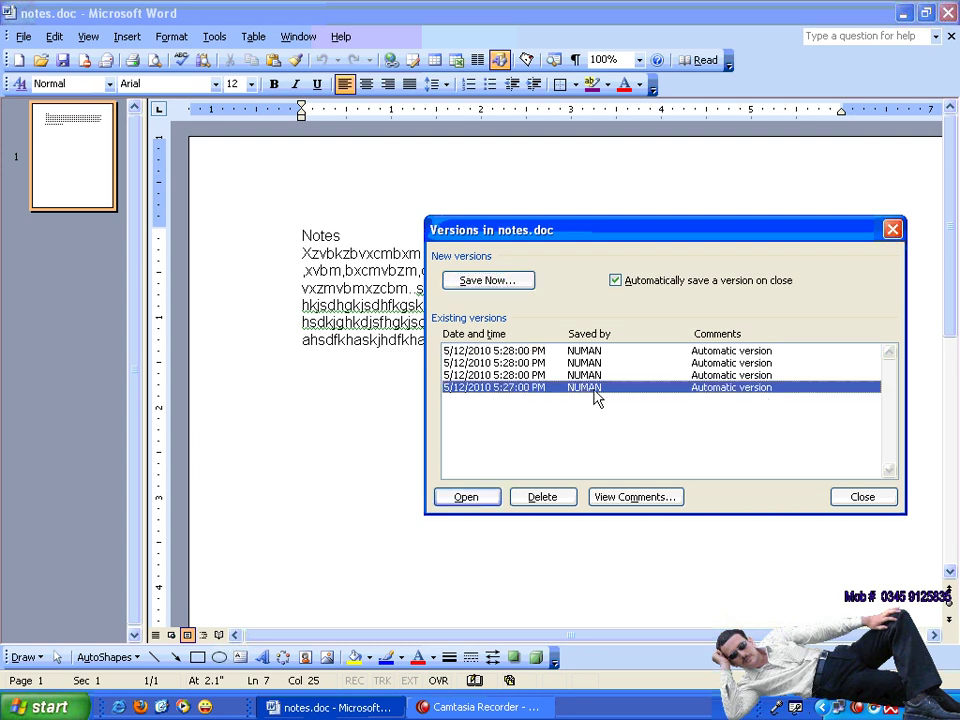
{"action": "left_click", "coordinate": [462, 503]}
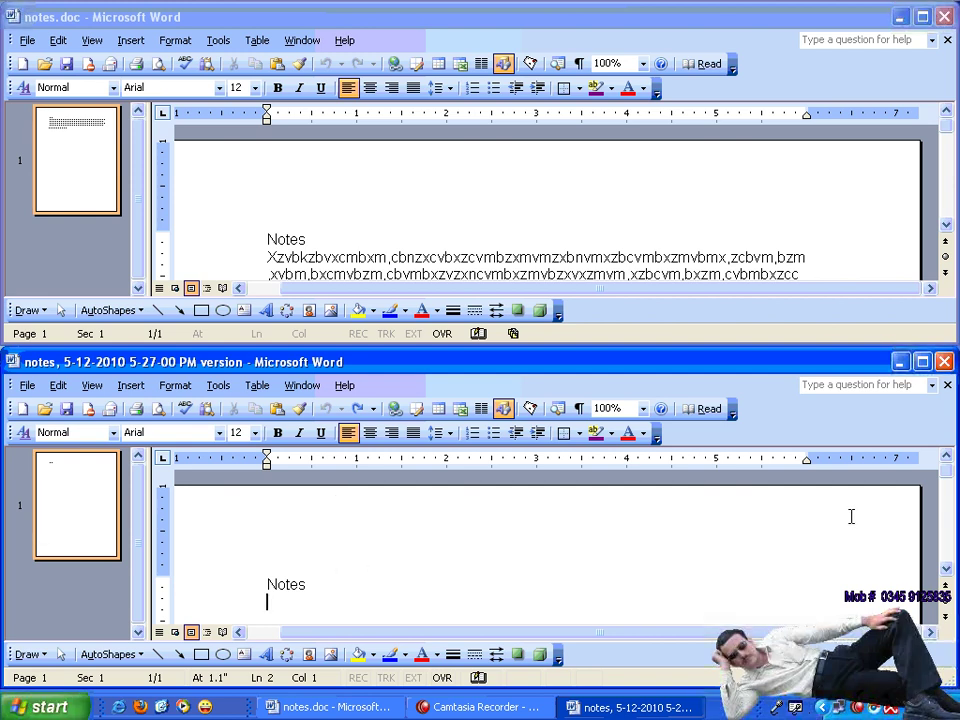
{"action": "left_click", "coordinate": [944, 361]}
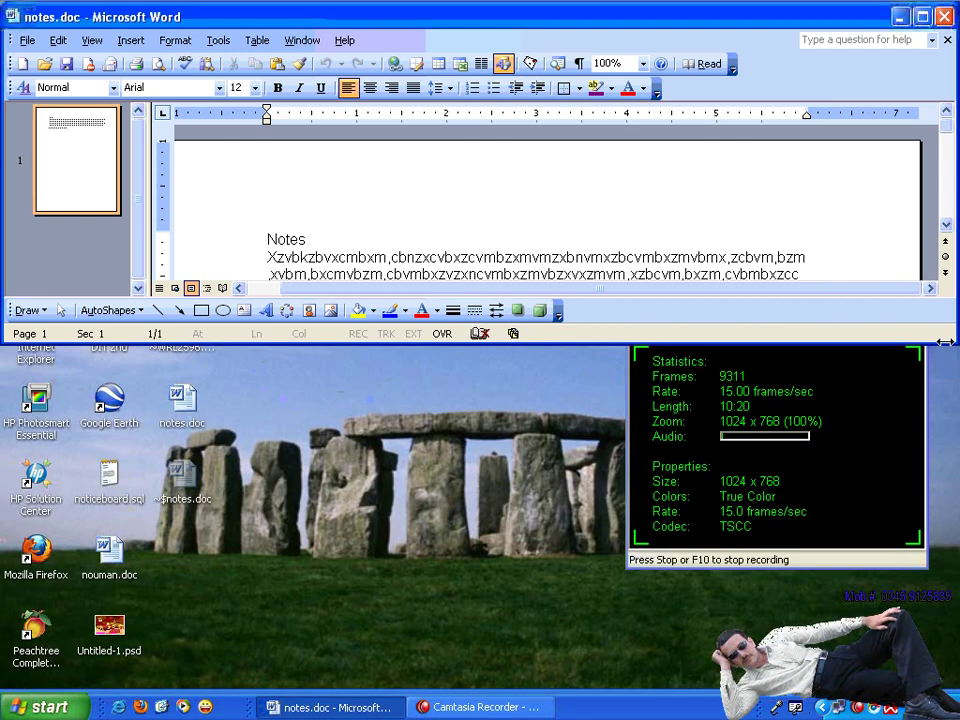
{"action": "left_click", "coordinate": [922, 17]}
Review the earliest of the automatic versions dated 5/12/2010 5:28:00 PM, third in the list, close it and maximize notes.doc.
{"action": "left_click", "coordinate": [22, 37]}
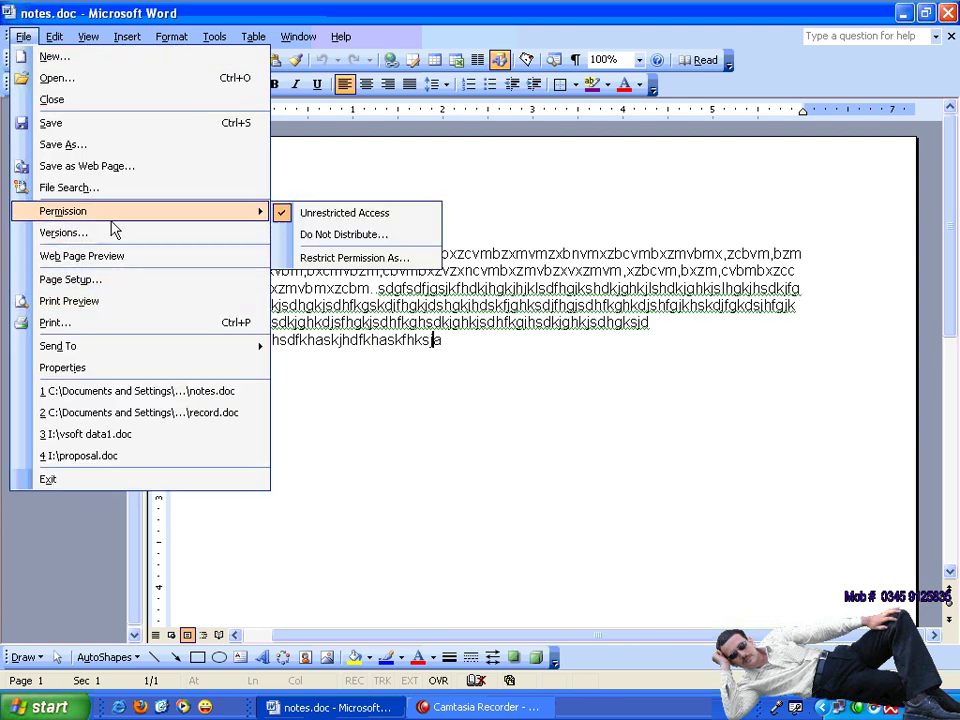
{"action": "left_click", "coordinate": [112, 231]}
{"action": "left_click", "coordinate": [470, 376]}
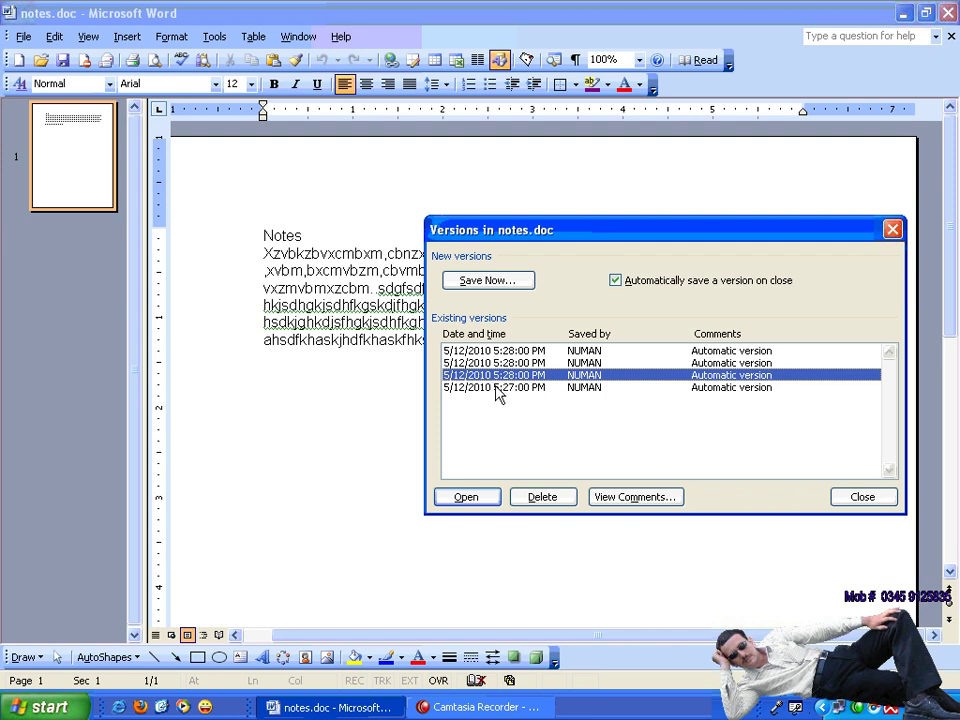
{"action": "left_click", "coordinate": [484, 503]}
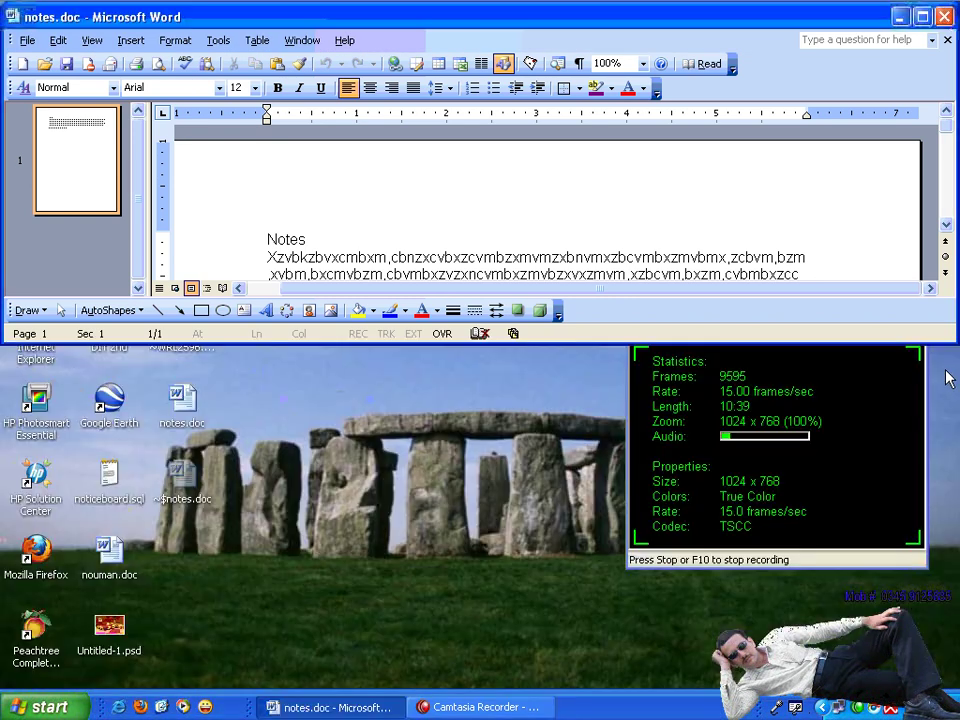
{"action": "left_click", "coordinate": [944, 361]}
{"action": "left_click", "coordinate": [922, 17]}
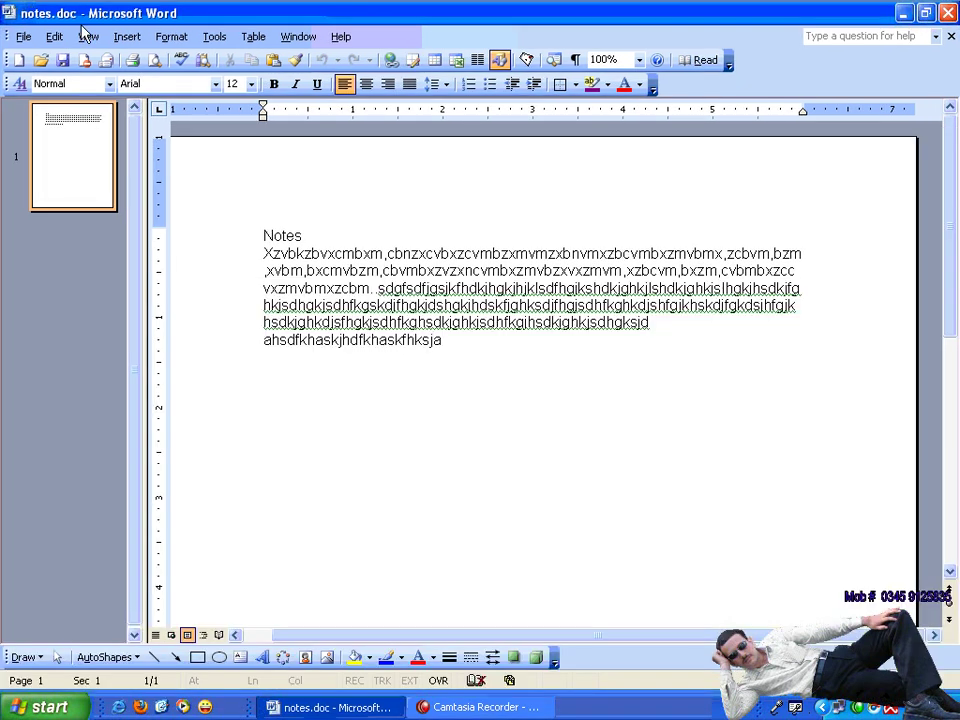
Open the second automatic version in the list, dated 5/12/2010 5:28:00 PM, compare it with notes.doc and close it.
{"action": "left_click", "coordinate": [22, 37]}
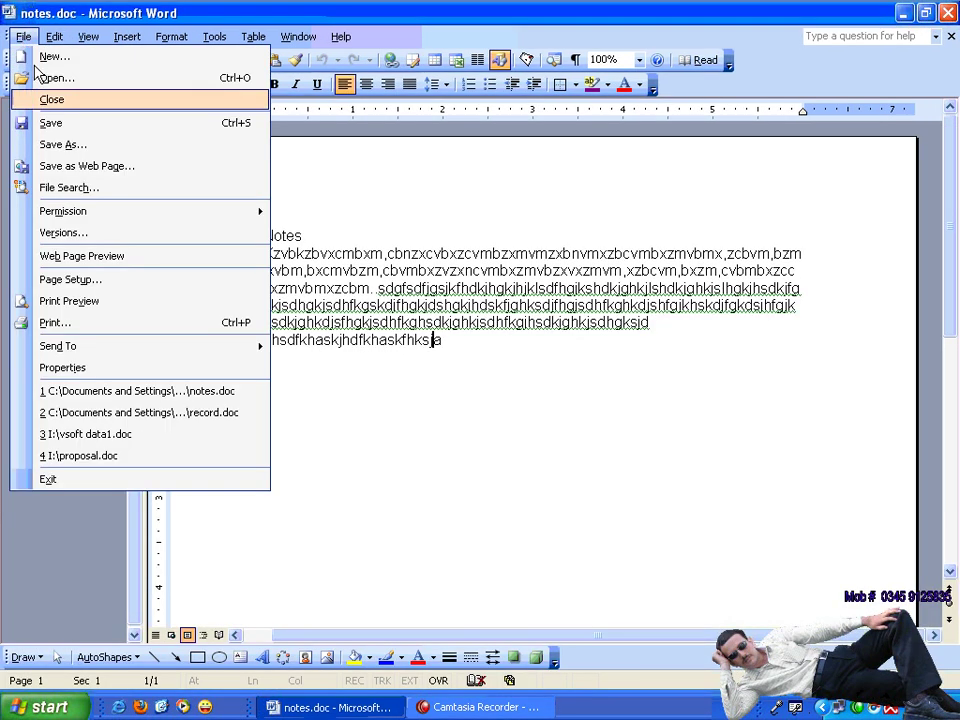
{"action": "left_click", "coordinate": [111, 234]}
{"action": "left_click", "coordinate": [553, 363]}
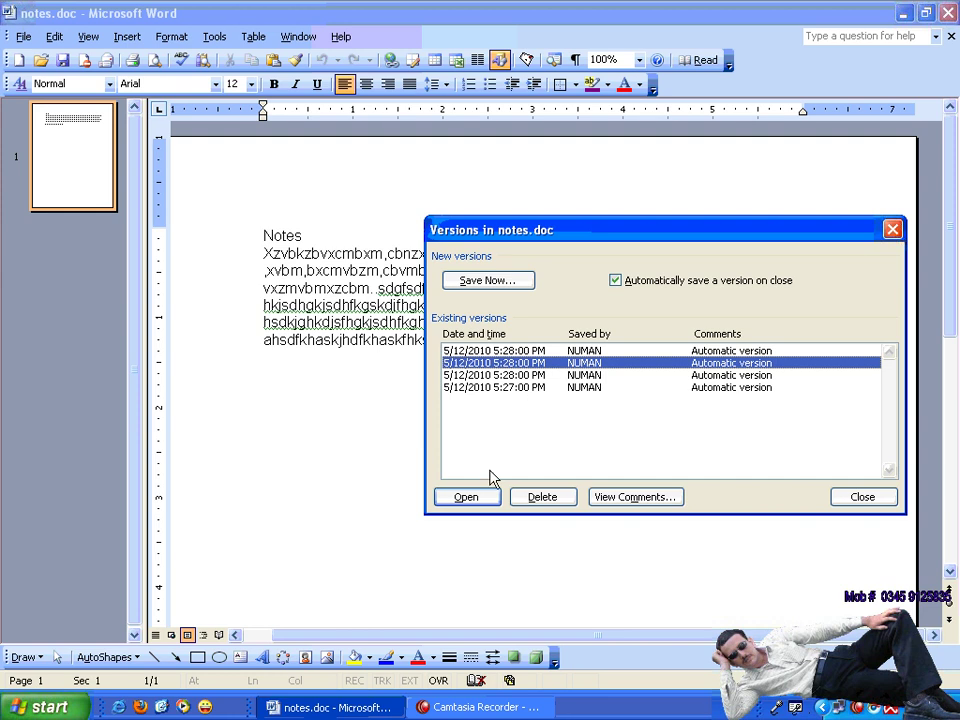
{"action": "left_click", "coordinate": [476, 503]}
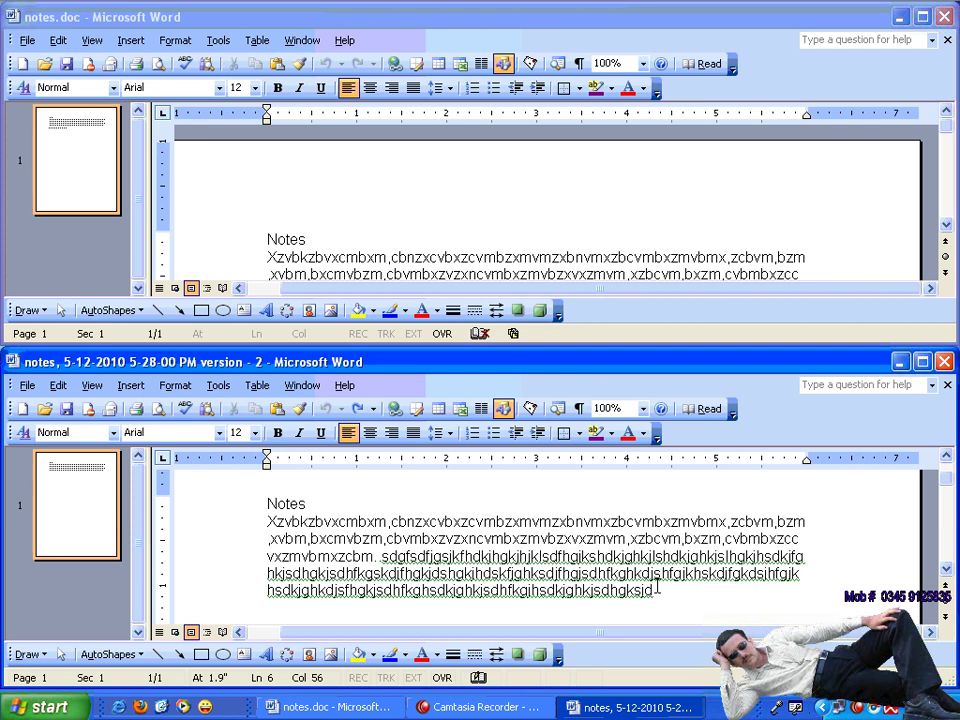
{"action": "left_click", "coordinate": [944, 360]}
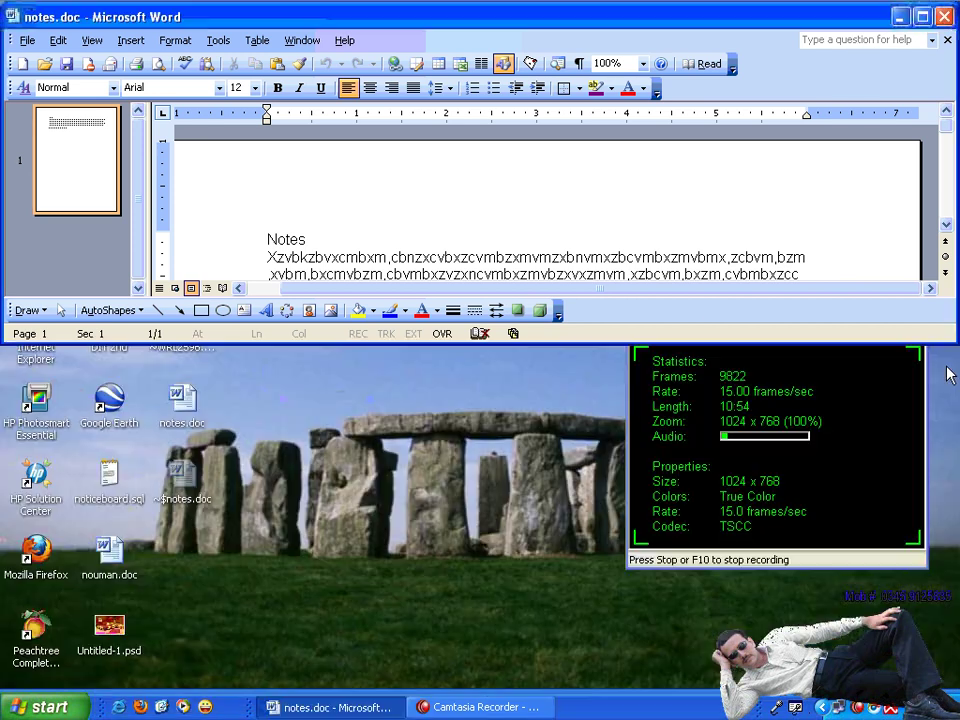
{"action": "left_click", "coordinate": [901, 15]}
{"action": "left_click_drag", "start_coordinate": [825, 244], "coordinate": [730, 142]}
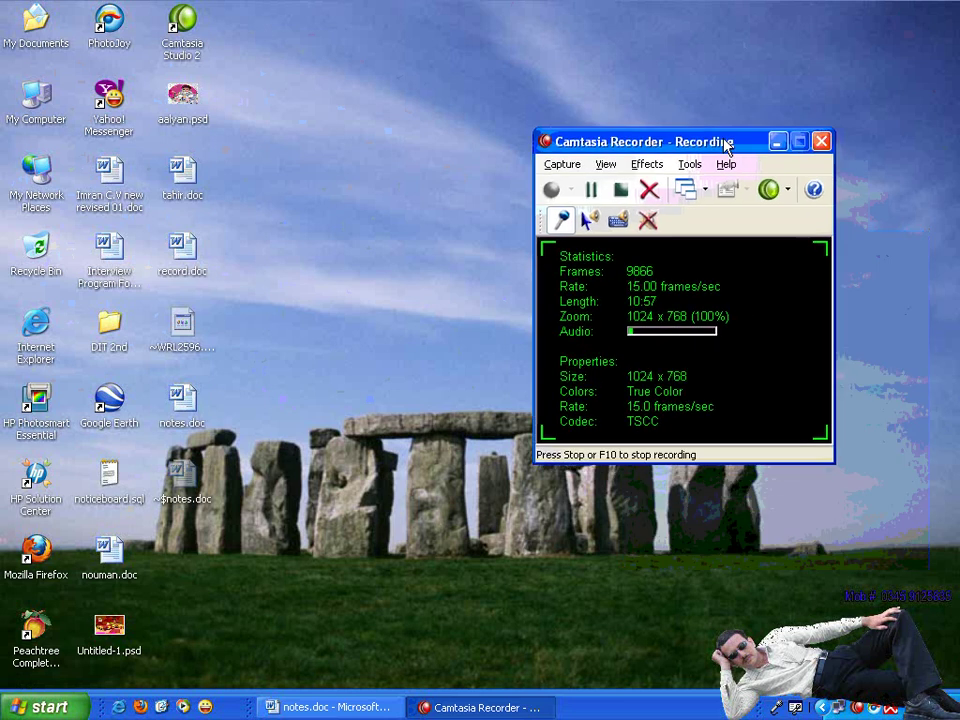